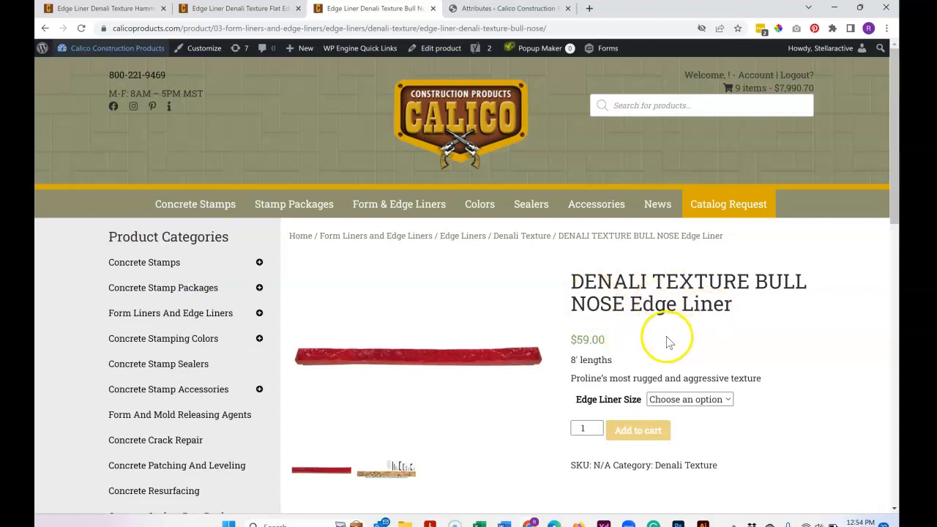
Look over the existing product pages for the Denali Texture Flat Edge and Hammered Edge liners.
left_click(241, 8)
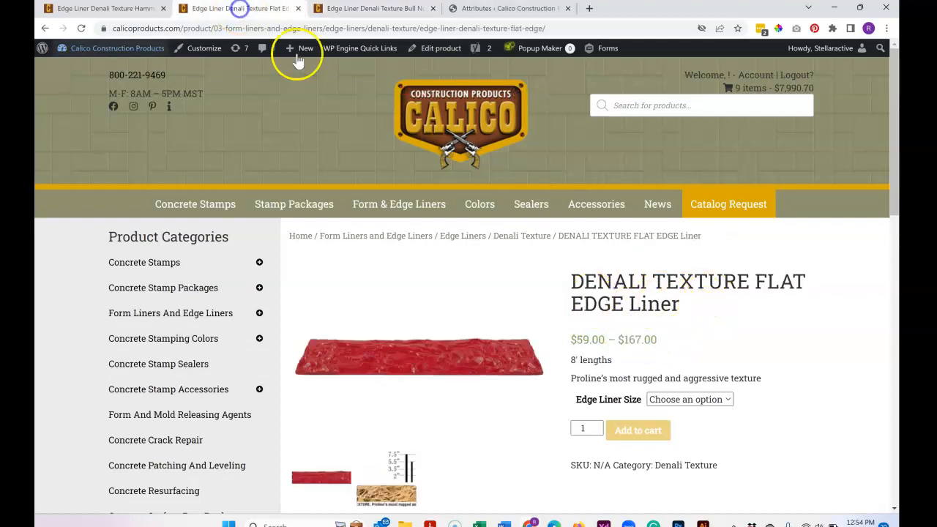
left_click(94, 8)
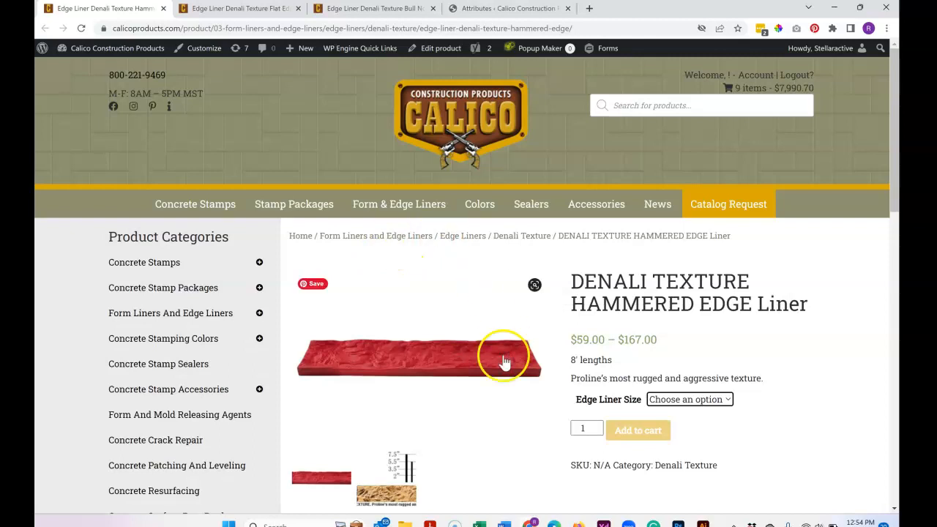
Open the configured terms of the Edge Type attribute from the product attributes list to review them.
left_click(485, 11)
scroll(432, 225, "down", 4)
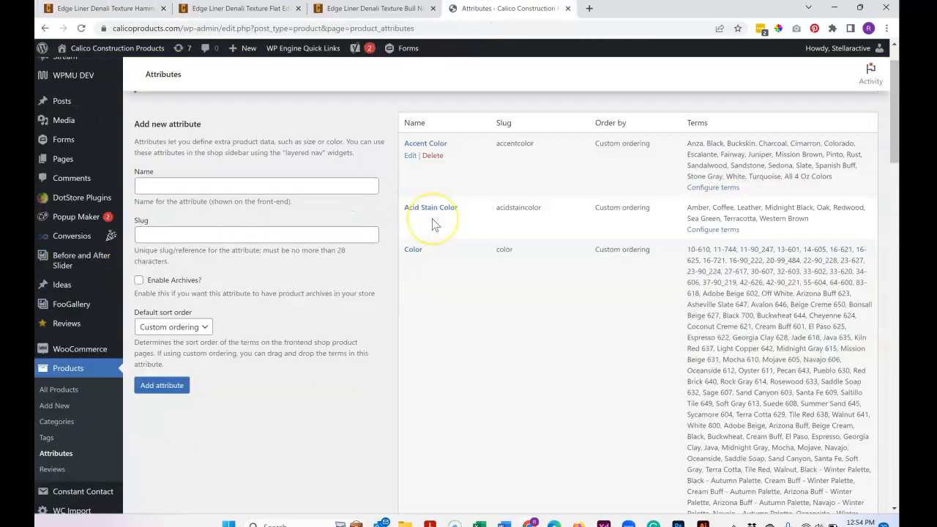
scroll(432, 225, "down", 1)
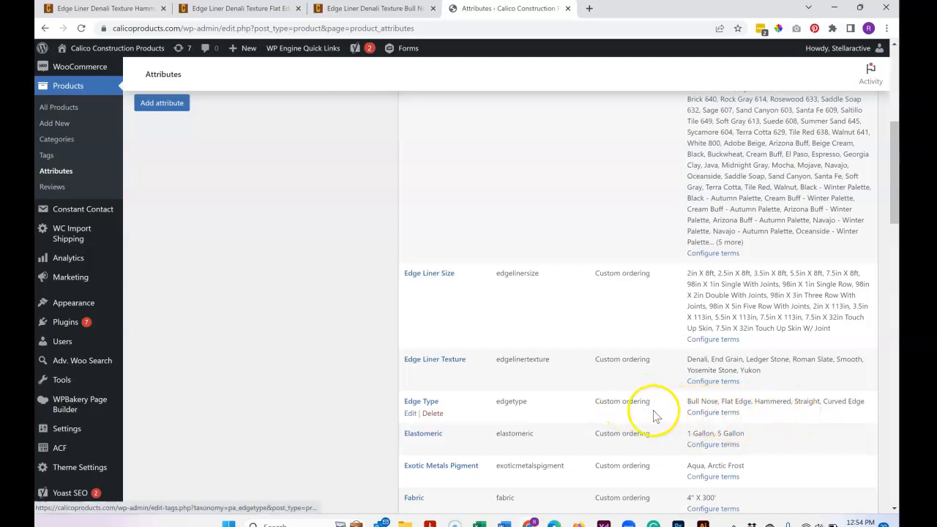
left_click(717, 413)
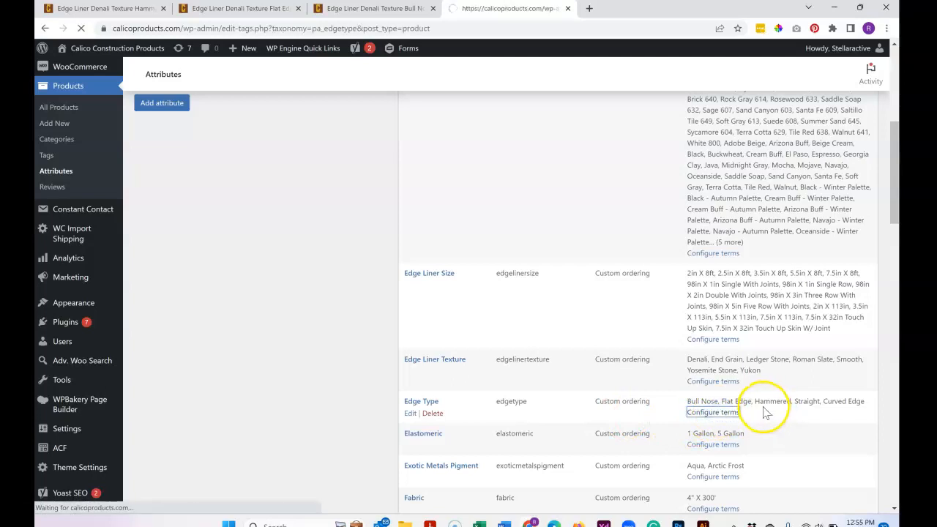
left_click(168, 274)
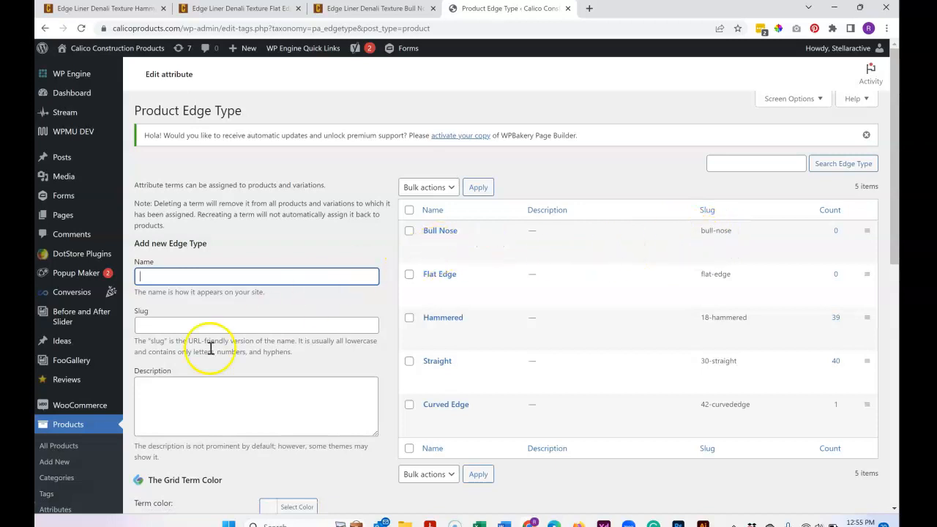
Start a new blank product in the store's admin area.
scroll(94, 429, "down", 3)
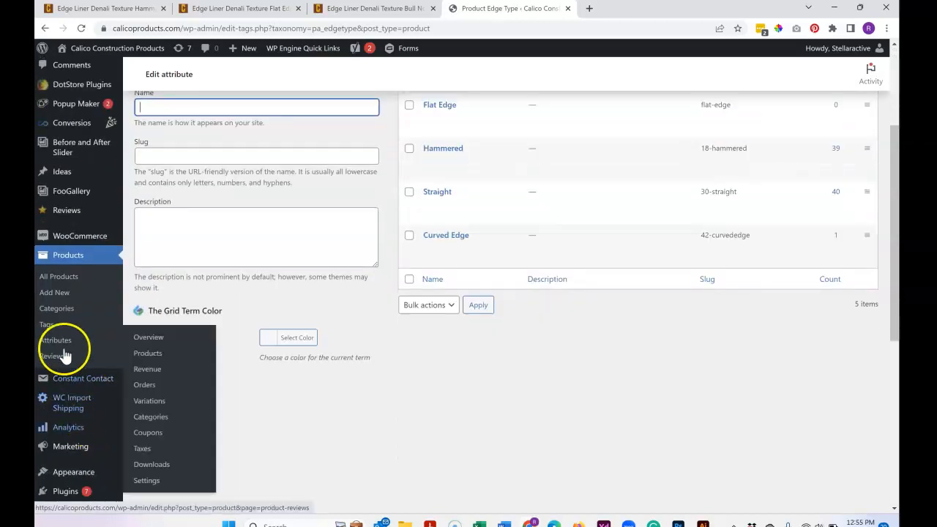
mouse_move(75, 249)
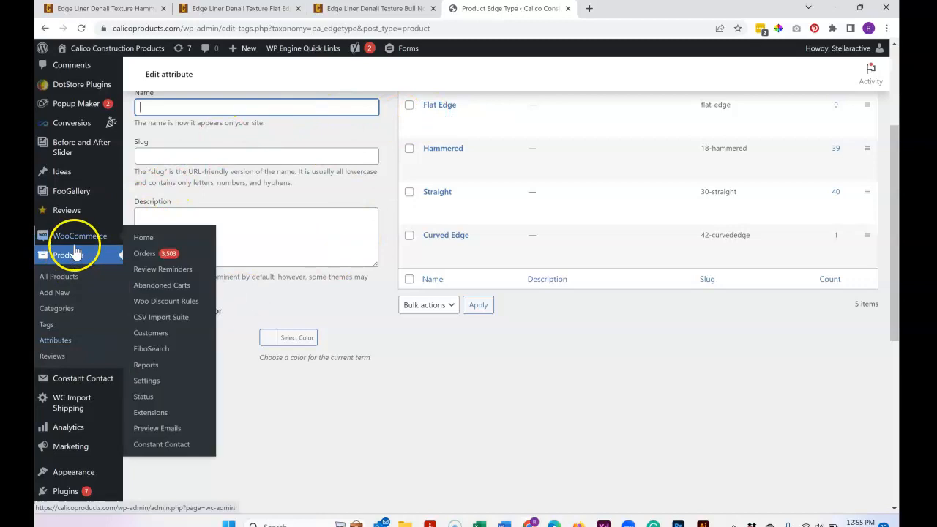
left_click(71, 261)
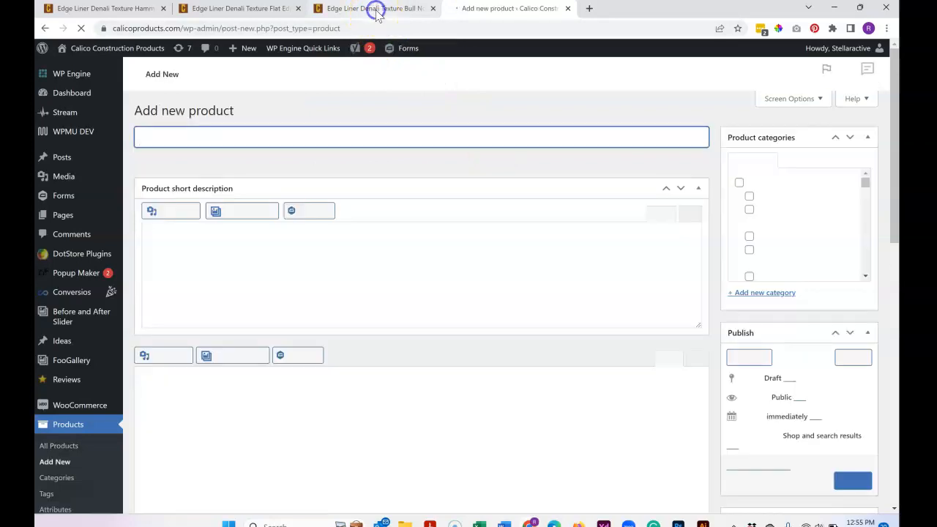
Name the new product "DENALI TEXTURE Edge Liner" by reusing the Bull Nose product page's title without "BULL NOSE".
left_click(377, 9)
left_click_drag(736, 310, 578, 283)
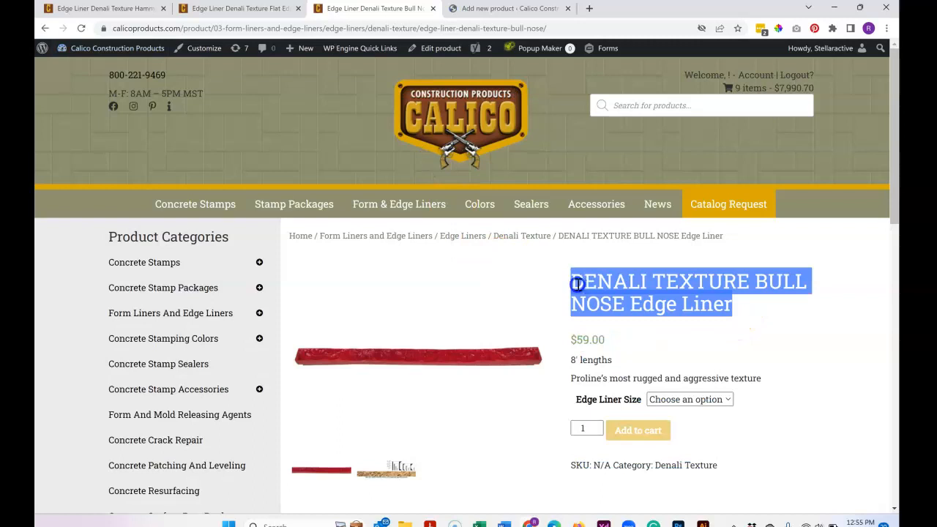
right_click(620, 282)
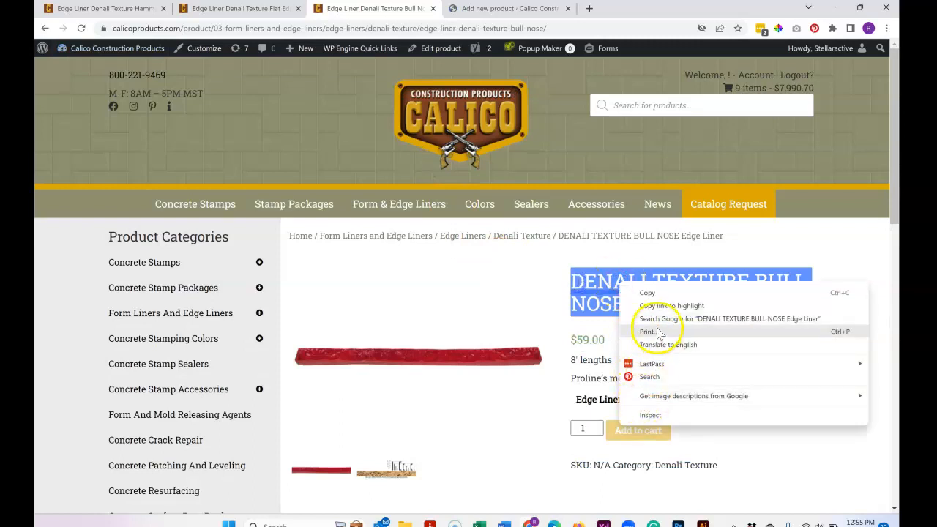
left_click(658, 294)
left_click(512, 9)
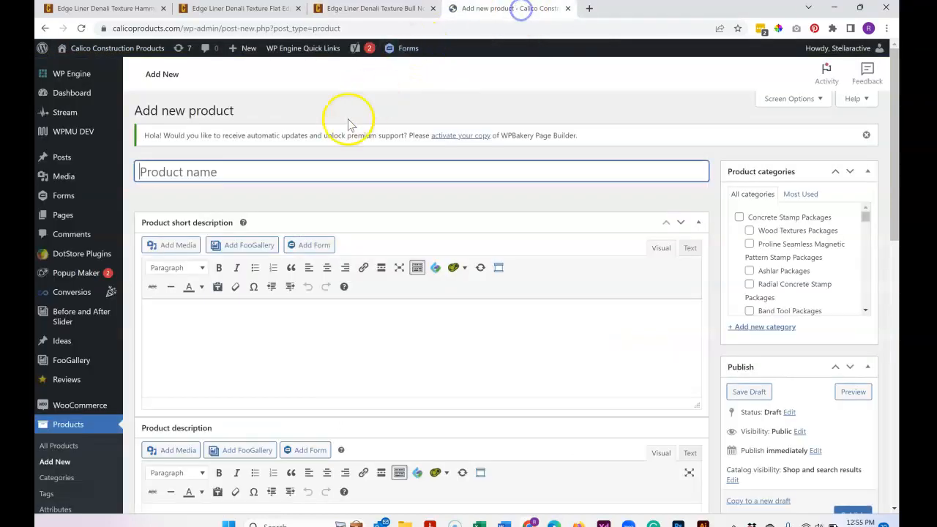
right_click(256, 170)
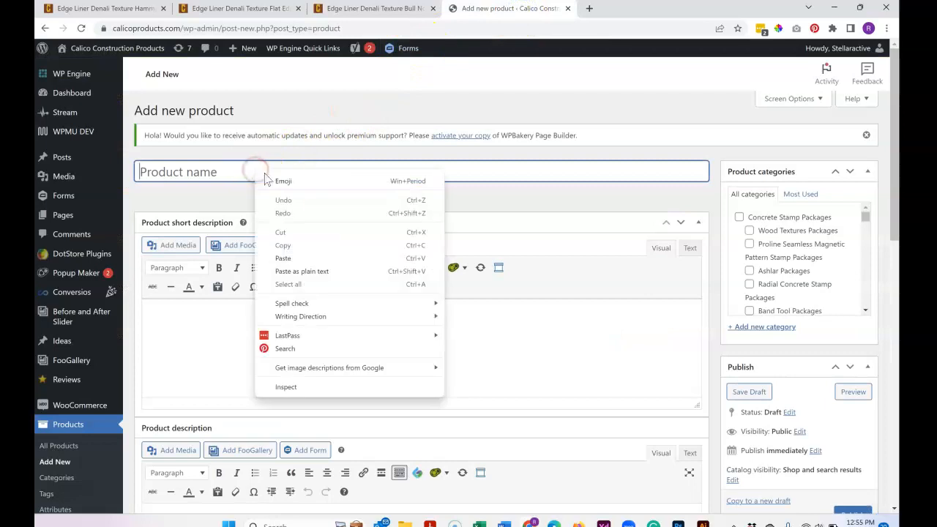
left_click(291, 252)
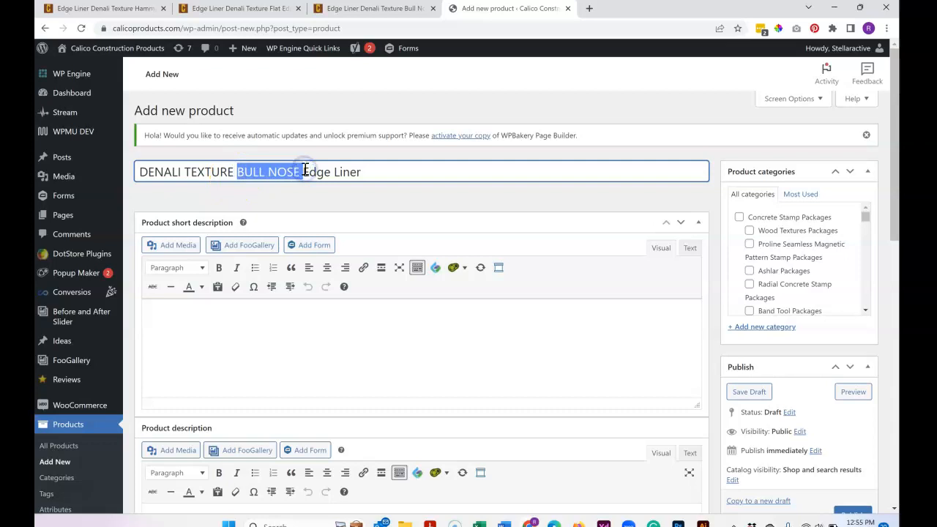
key("BackSpace")
Assign the product to the Denali Texture, Edge Liners, and Form Liners and Edge Liners categories.
scroll(834, 245, "down", 6)
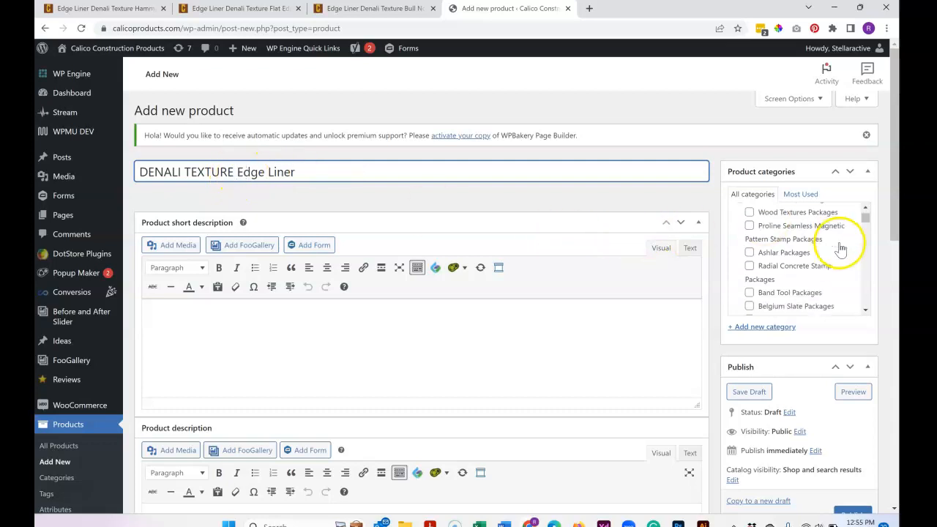
scroll(831, 250, "down", 6)
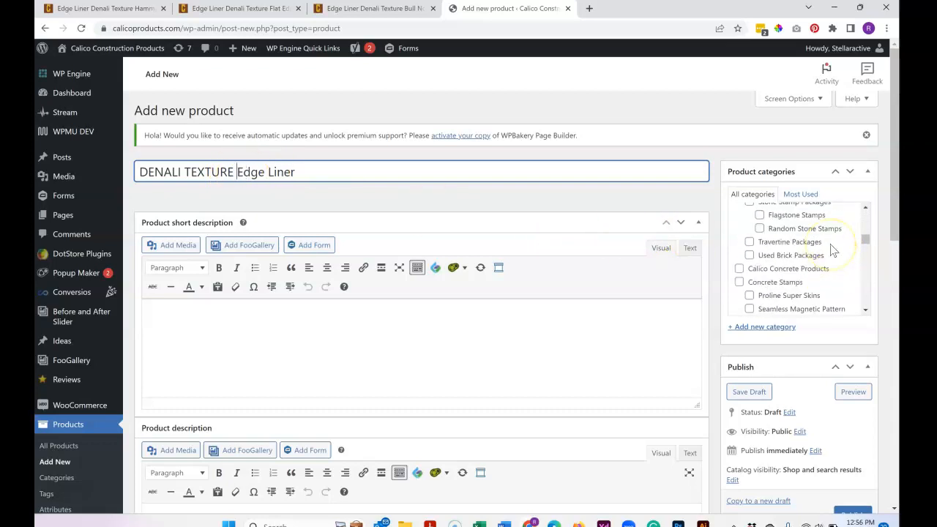
scroll(831, 250, "down", 6)
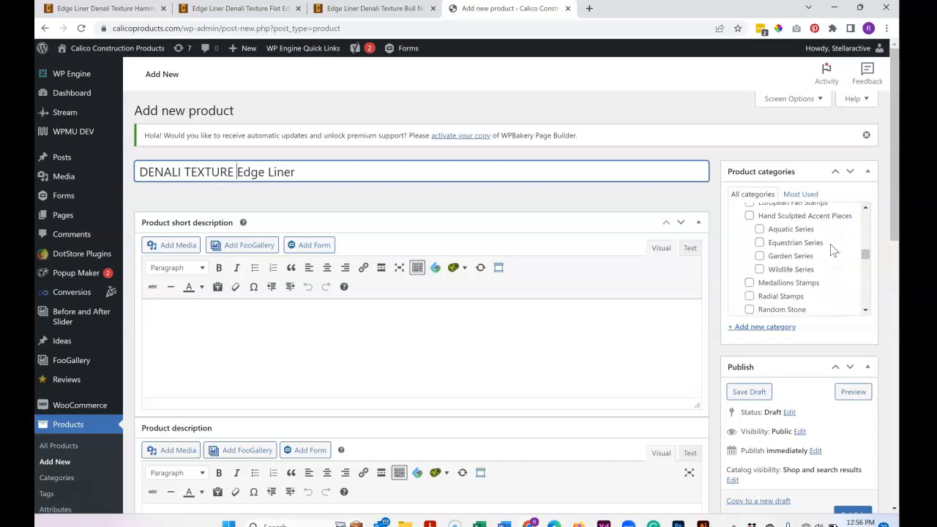
scroll(831, 249, "down", 5)
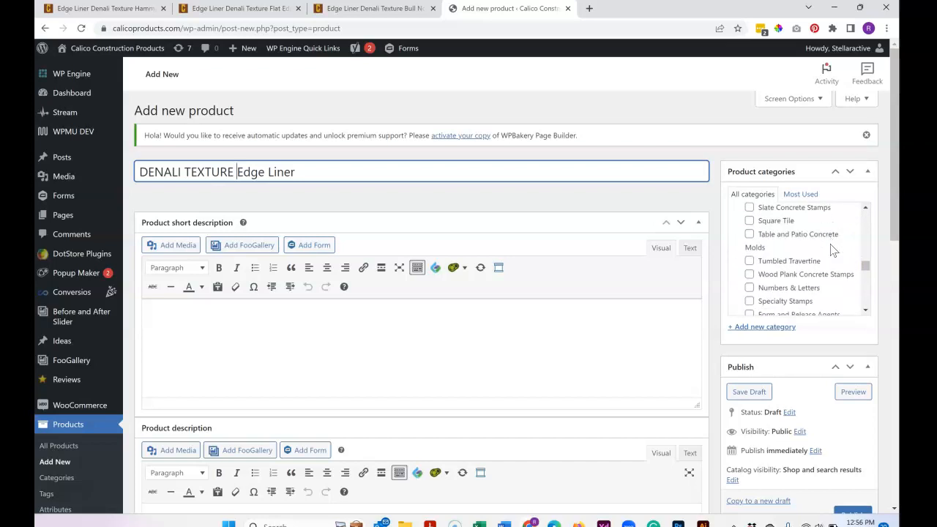
left_click(759, 242)
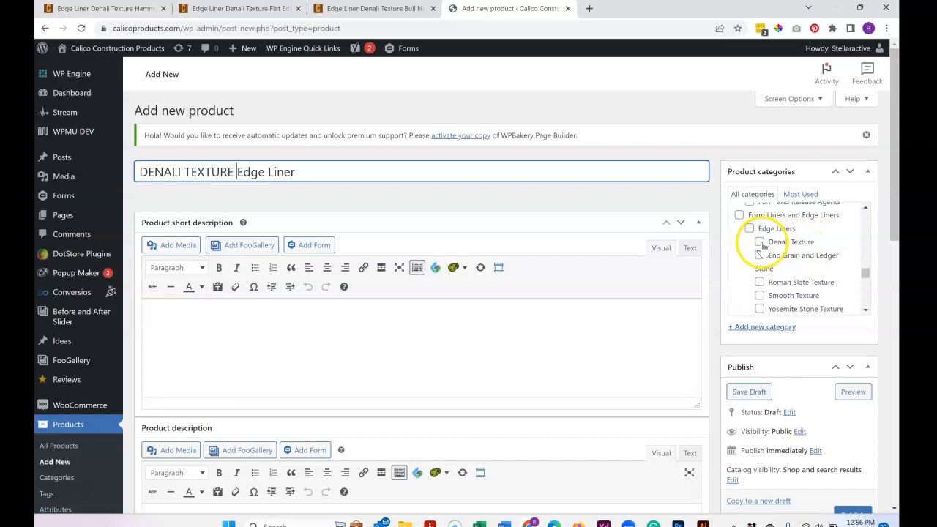
left_click(759, 242)
left_click(748, 229)
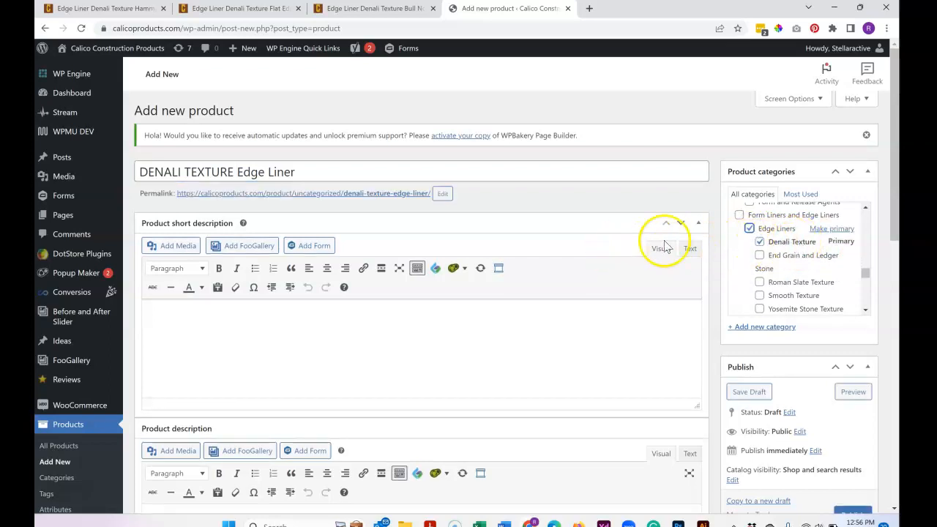
left_click(739, 215)
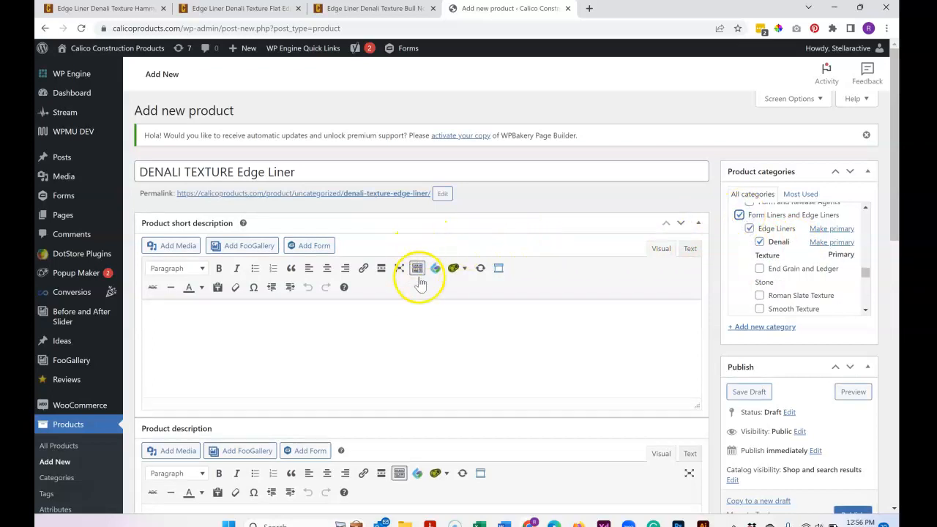
Set the product type in the product data to Variable product.
scroll(416, 290, "down", 1)
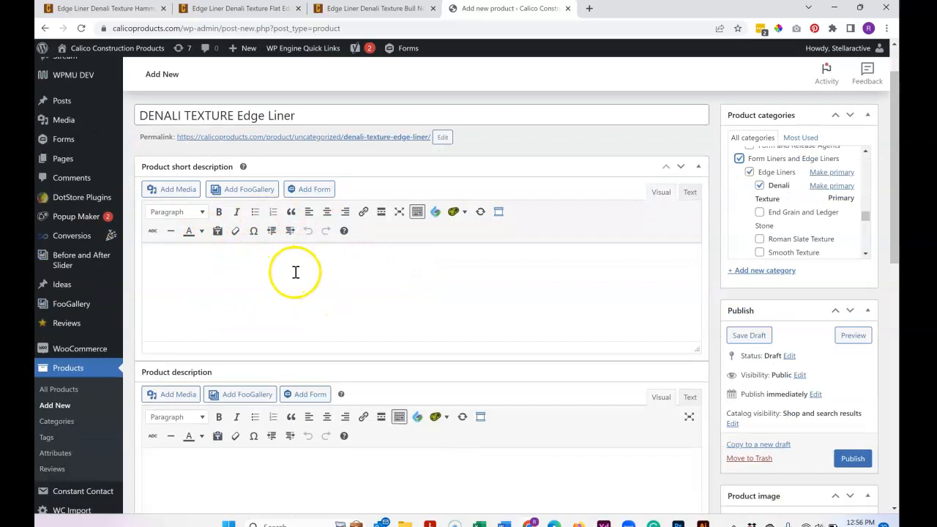
scroll(325, 258, "down", 1)
scroll(333, 292, "down", 1)
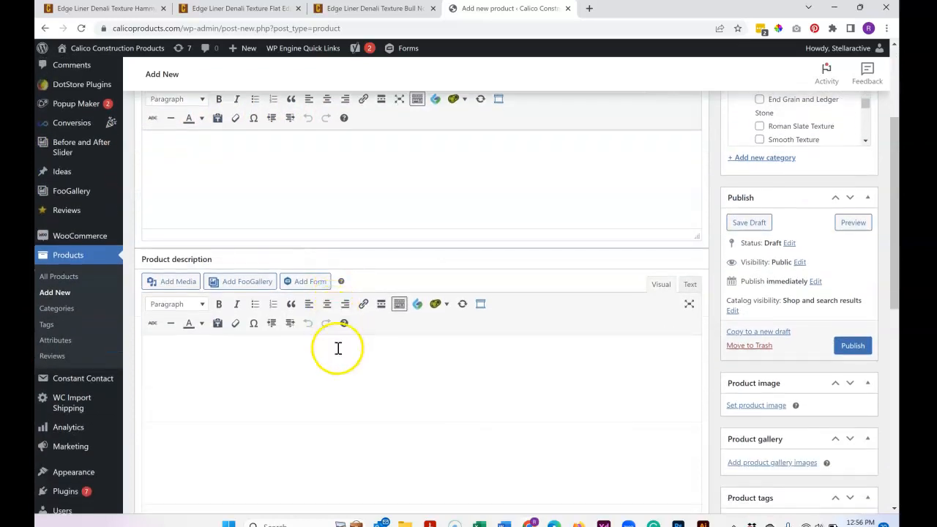
scroll(339, 349, "up", 2)
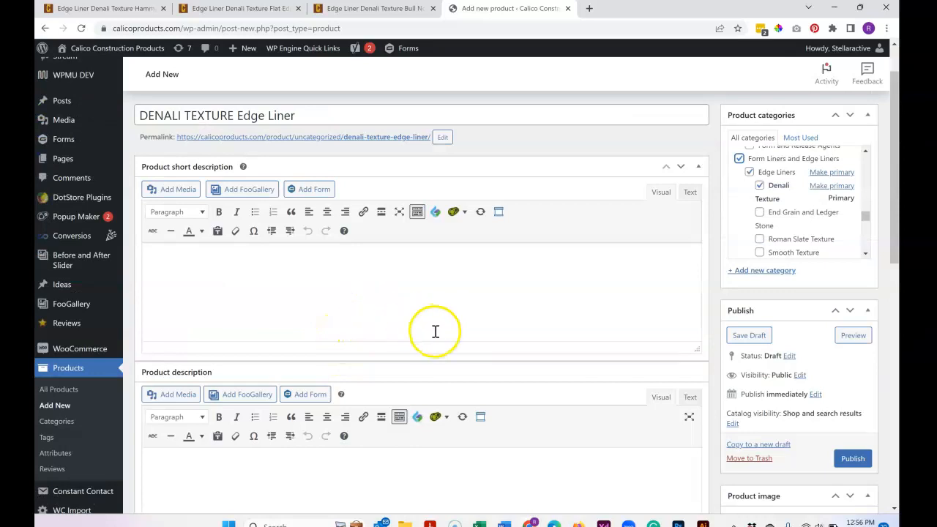
scroll(429, 326, "down", 4)
scroll(432, 334, "down", 4)
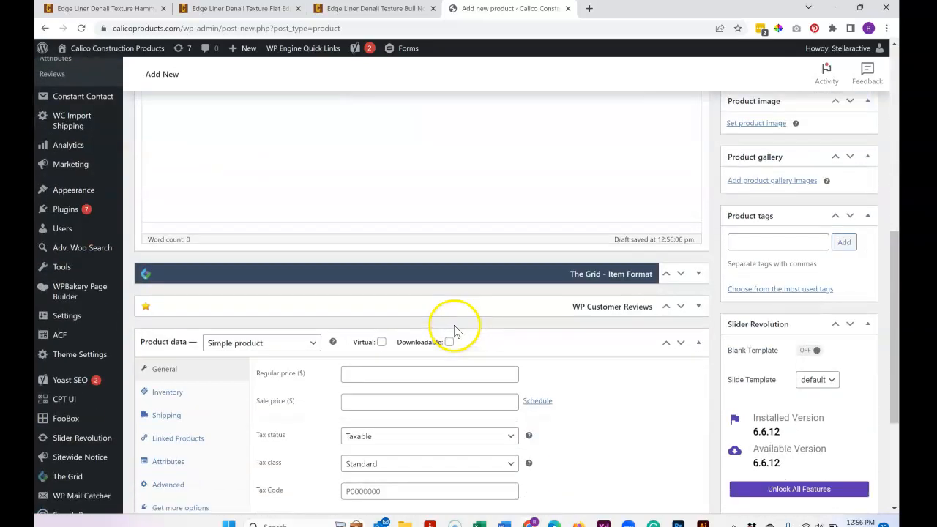
left_click(299, 291)
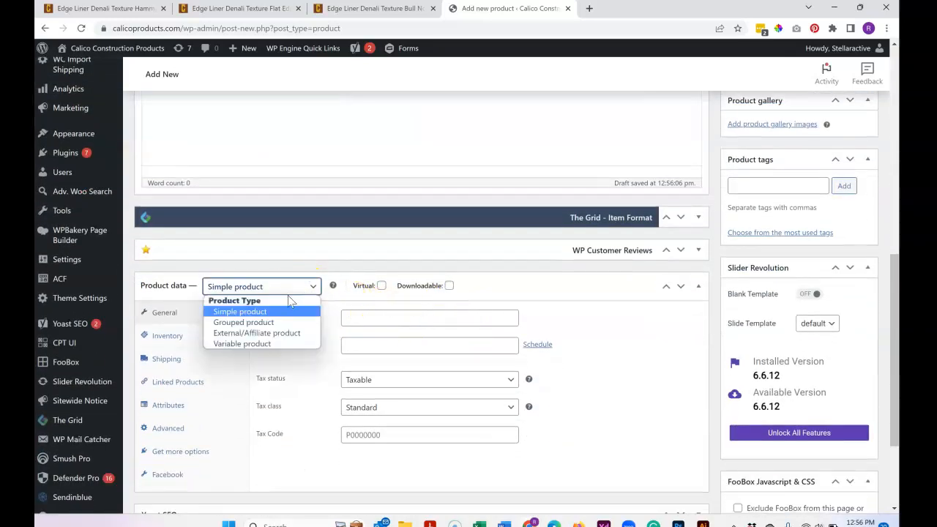
left_click(263, 346)
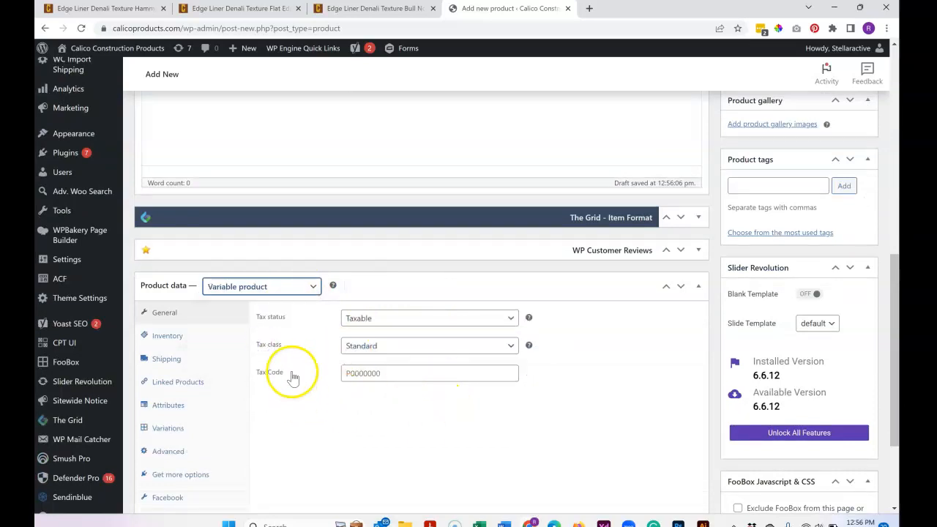
Add the existing attributes Edge Liner Size and Edge Type to the product.
scroll(292, 376, "down", 3)
left_click(197, 293)
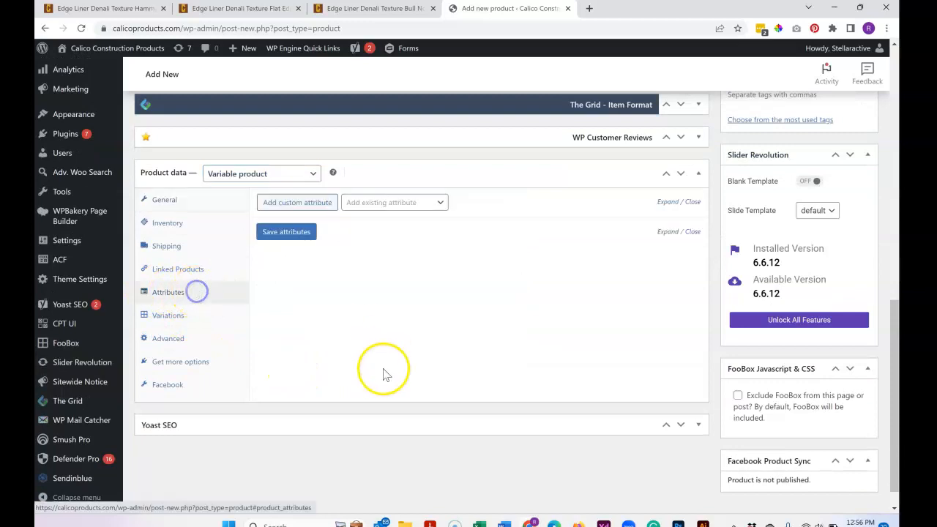
left_click(441, 205)
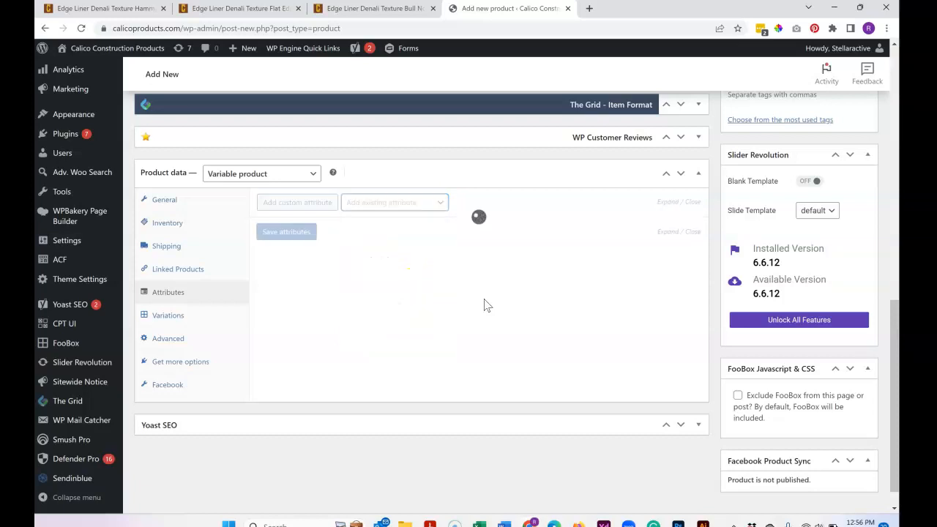
left_click(439, 202)
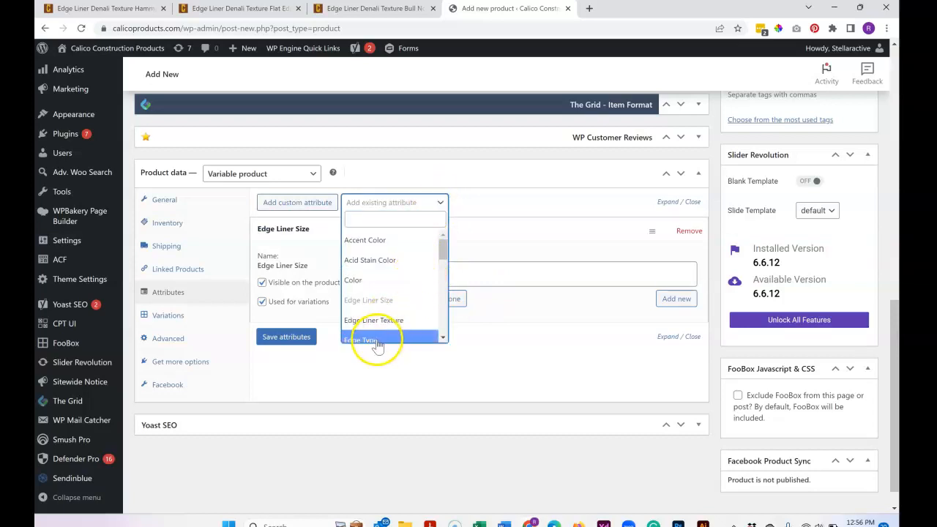
left_click(375, 339)
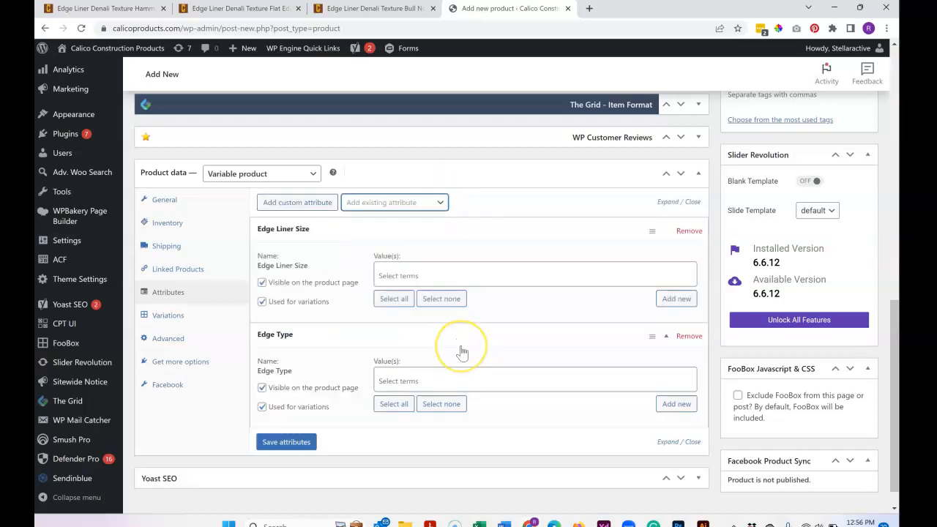
Assign the values 2in X 8ft, 3.5in X 8ft, 5.5in X 8ft and 7.5in X 8ft to the Edge Liner Size attribute.
left_click(419, 276)
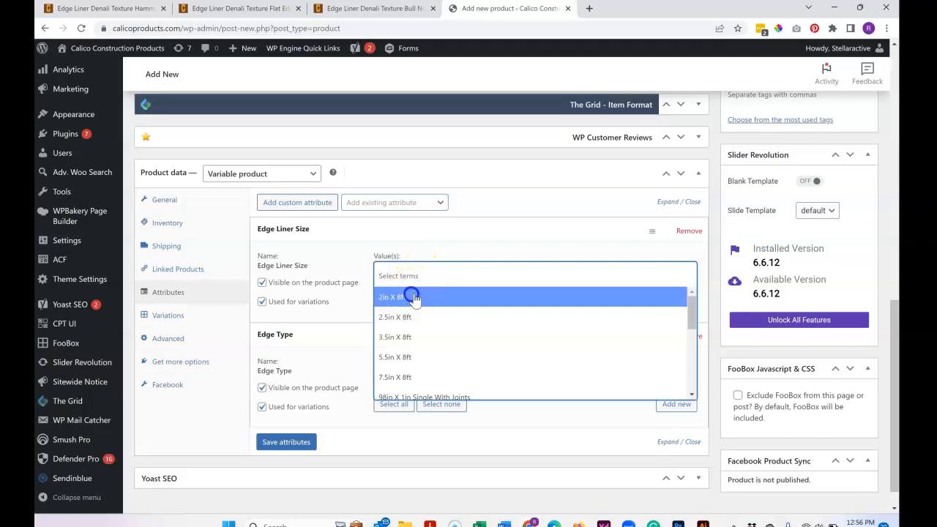
left_click(412, 296)
left_click(450, 276)
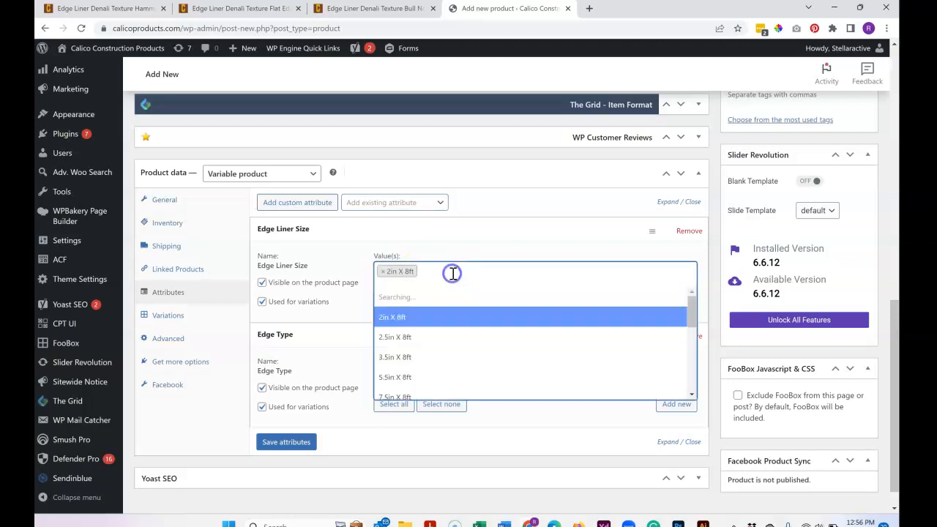
left_click(414, 338)
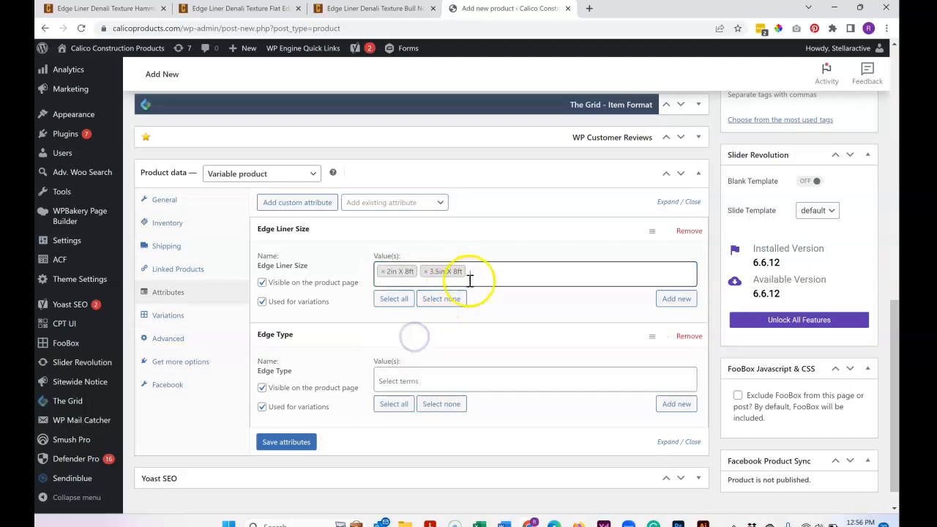
left_click(476, 275)
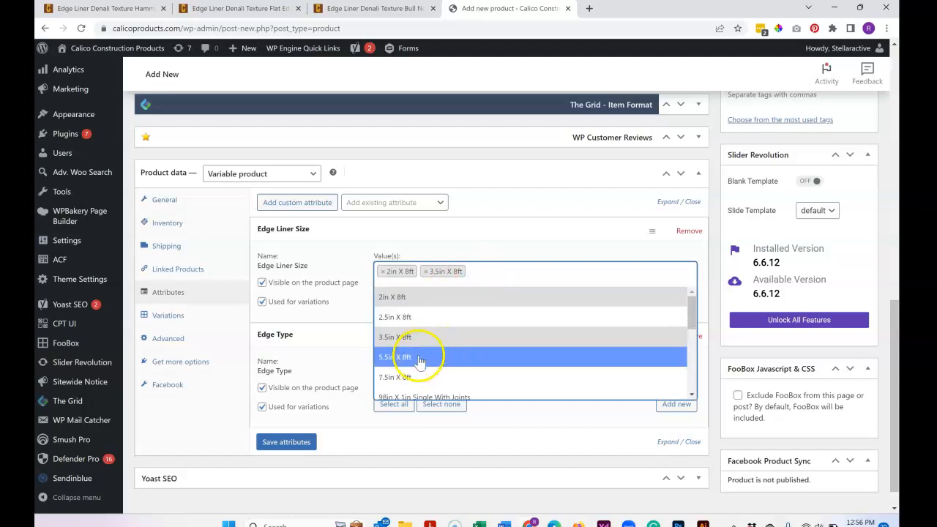
left_click(416, 356)
left_click(527, 276)
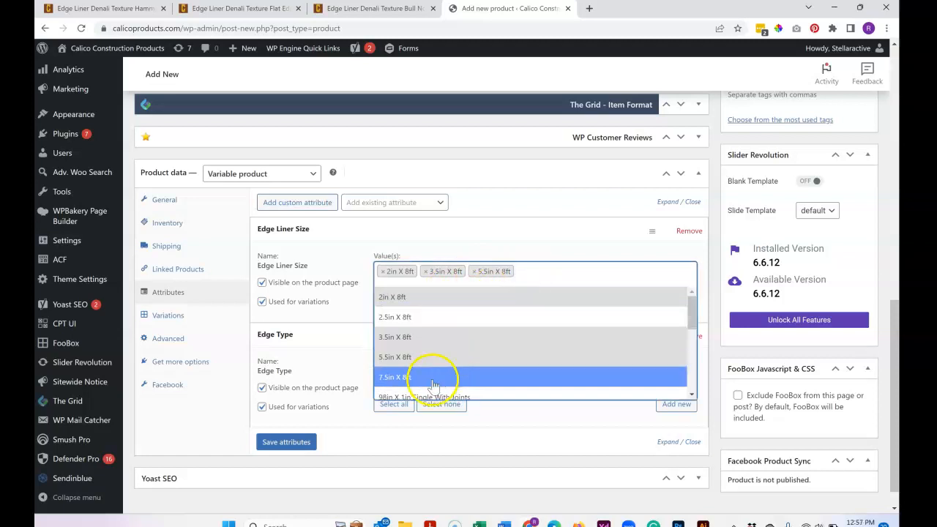
left_click(428, 377)
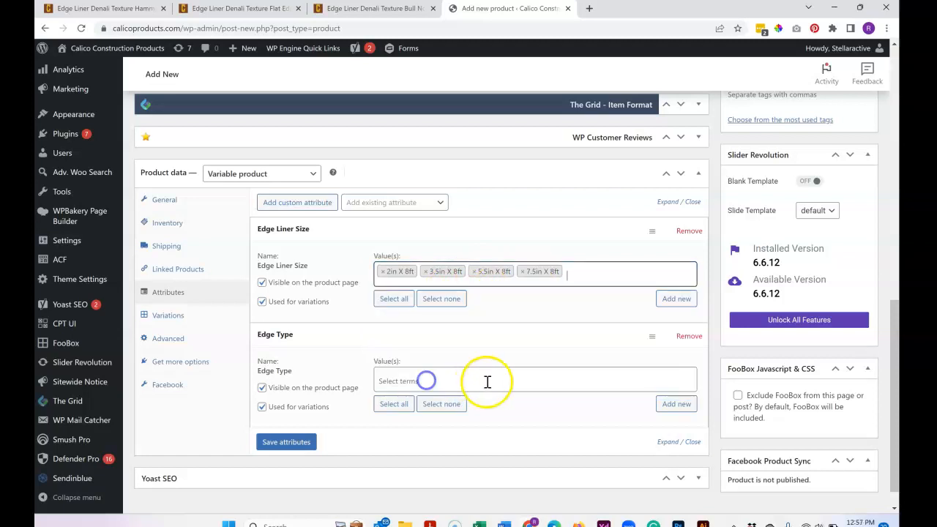
Assign the values Flat Edge, Bull Nose and Hammered to the Edge Type attribute, and save the attributes.
left_click(428, 382)
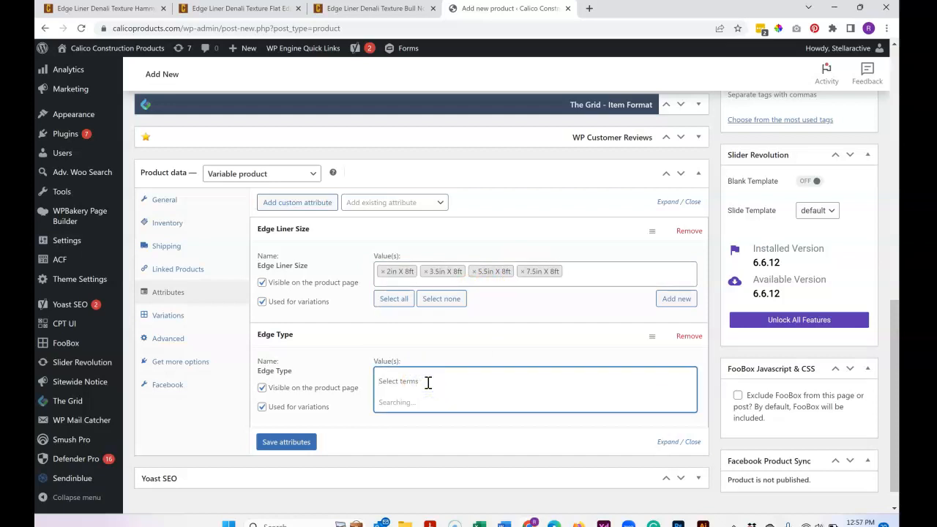
left_click(398, 420)
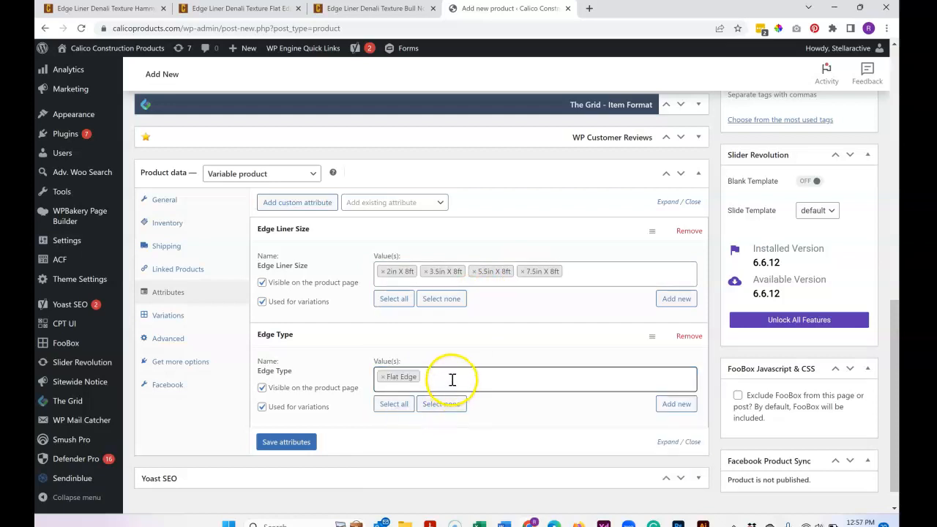
left_click(453, 381)
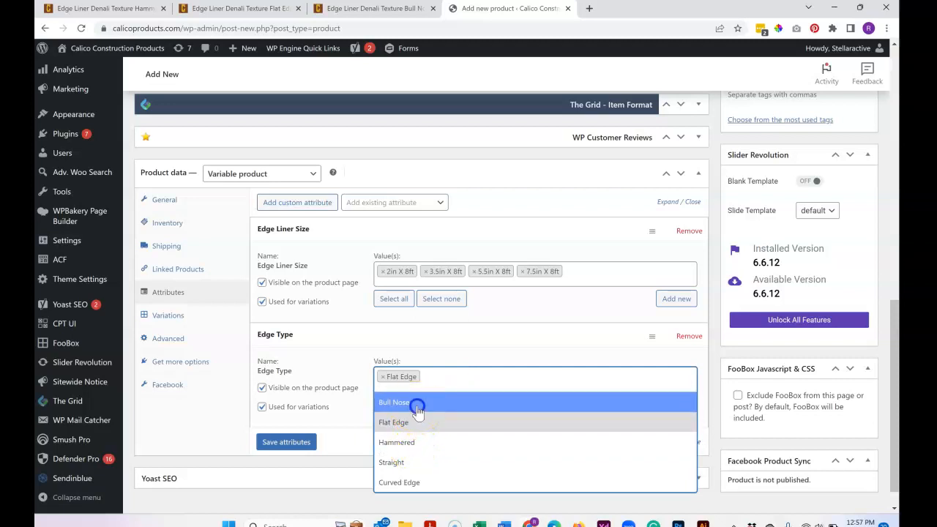
left_click(416, 402)
left_click(486, 375)
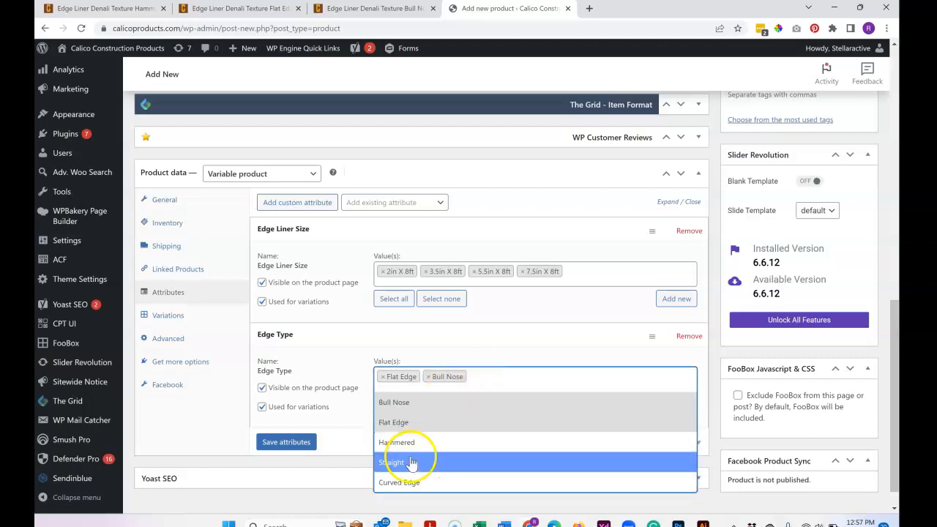
left_click(413, 443)
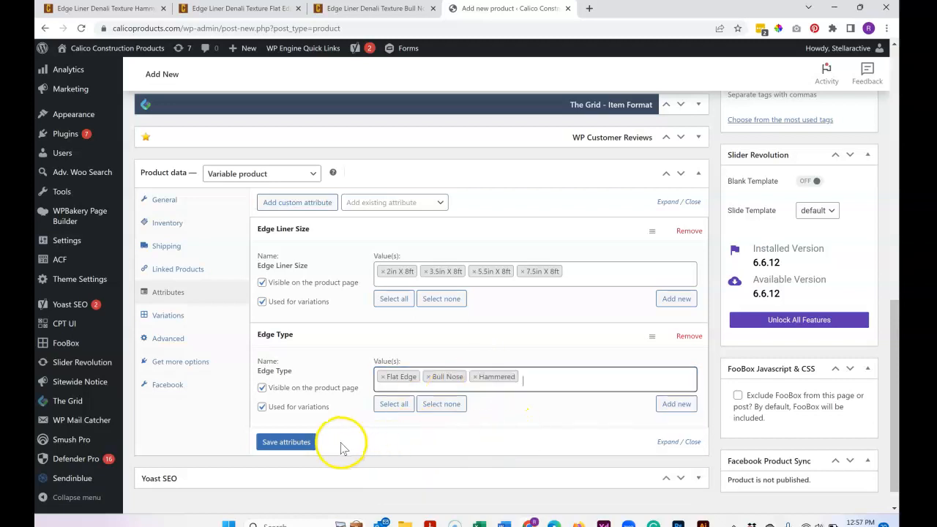
left_click(286, 441)
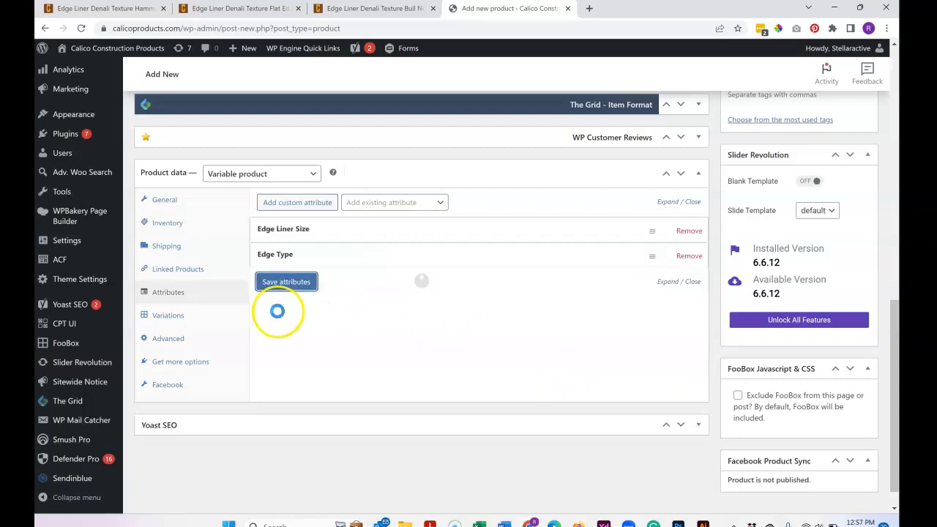
Choose the option to create variations from all attributes in the product's variation settings.
left_click(174, 320)
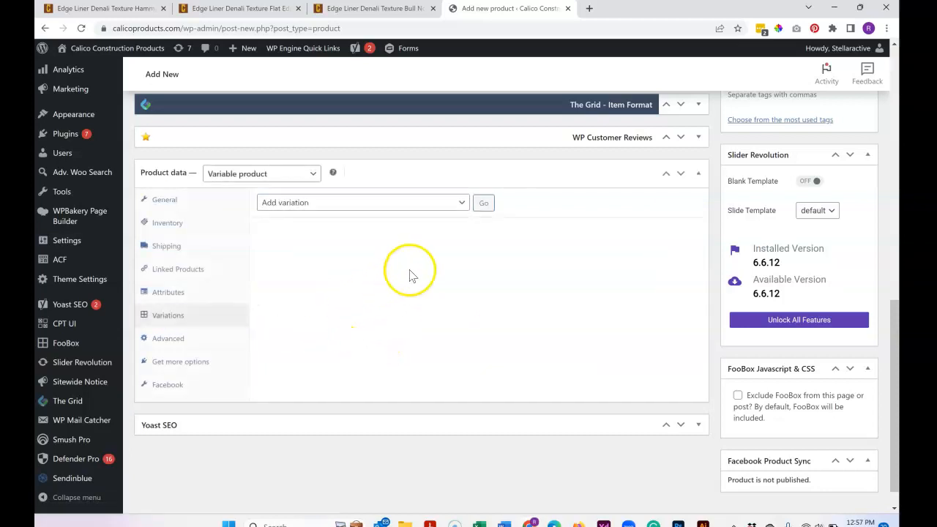
left_click(338, 204)
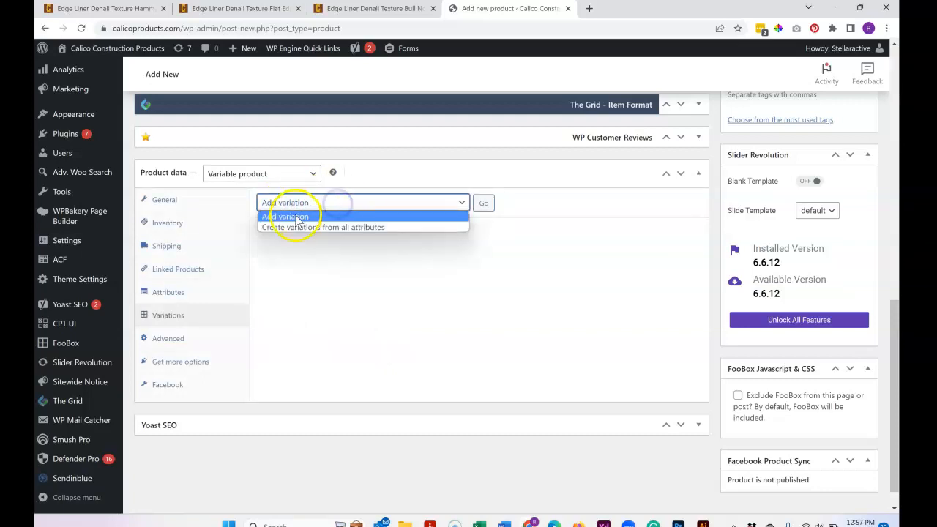
left_click(327, 228)
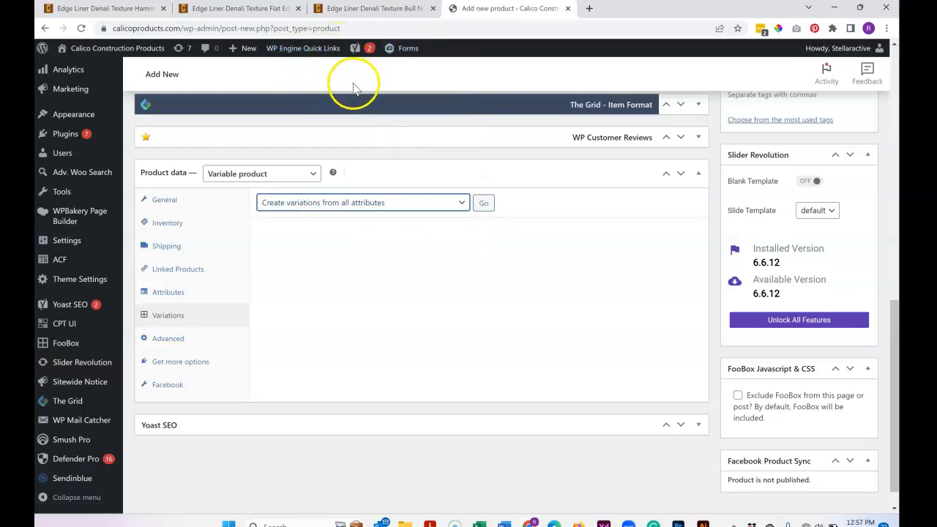
Check which Edge Liner Size options the existing Bull Nose product page offers.
left_click(368, 8)
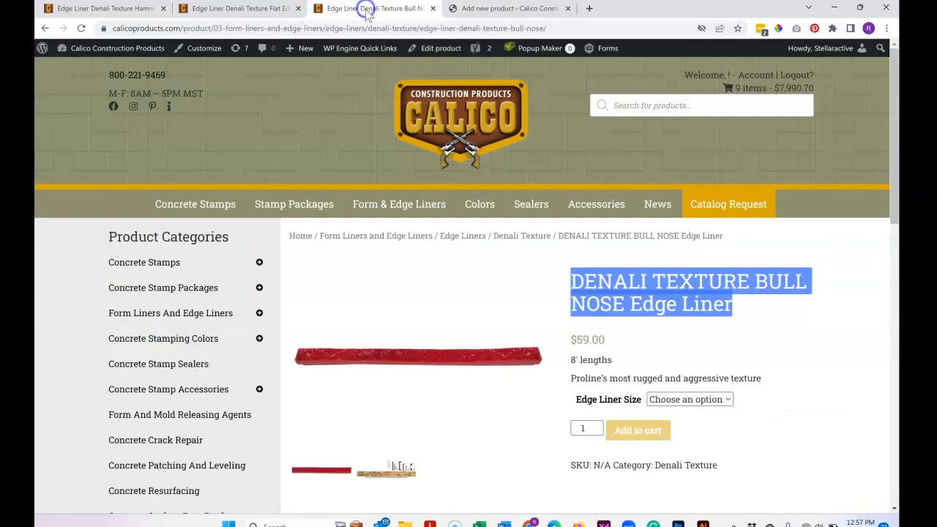
left_click(690, 401)
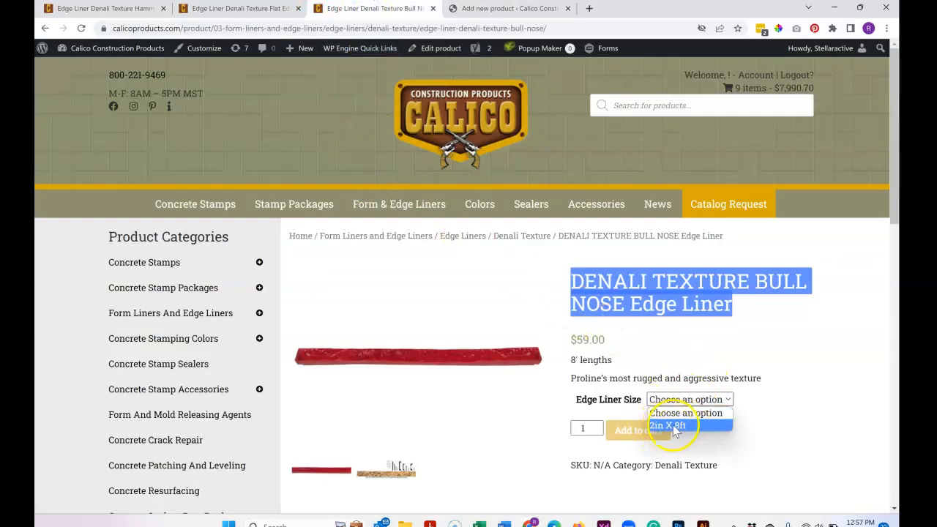
left_click(824, 359)
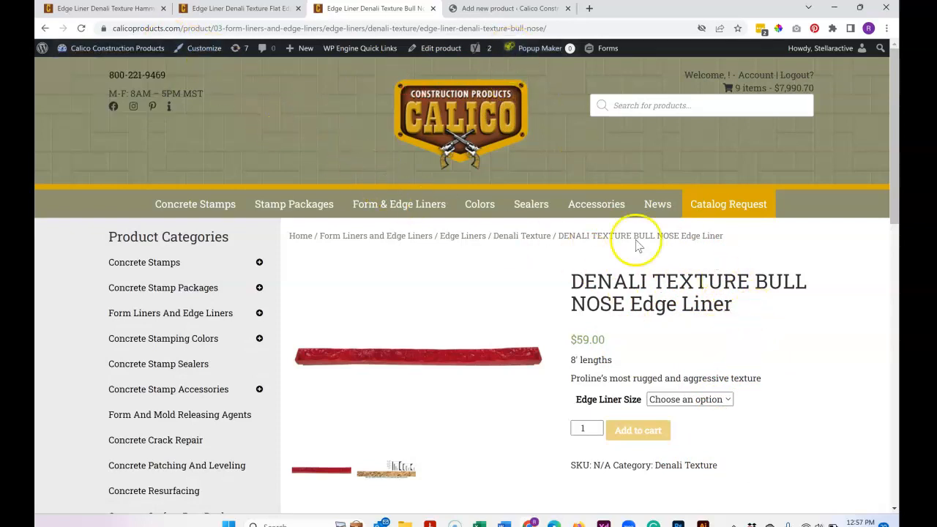
left_click(688, 399)
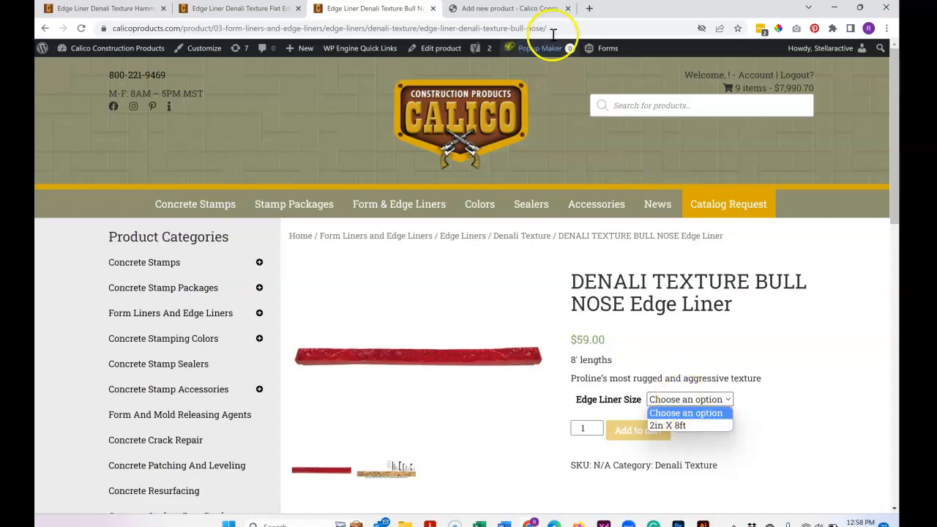
Return to the new product and generate its variations from all attribute combinations.
left_click(526, 11)
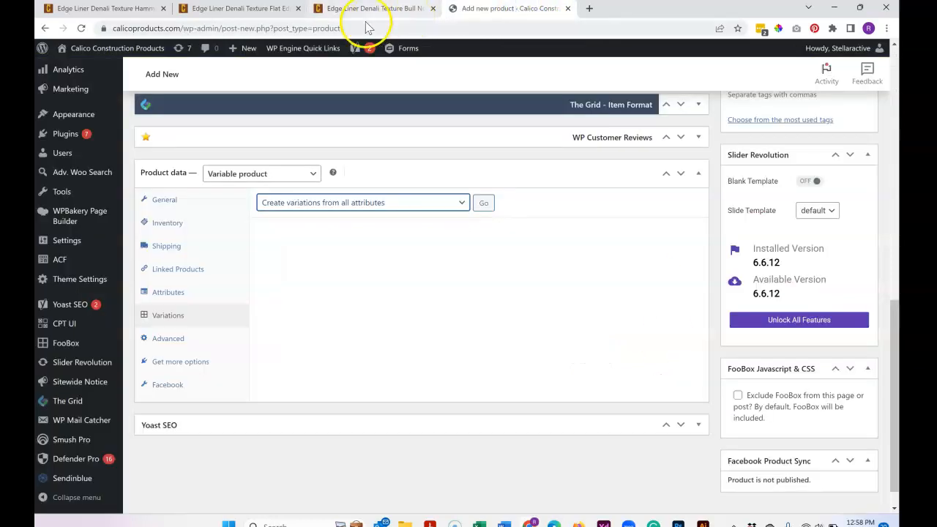
left_click(484, 205)
left_click(518, 115)
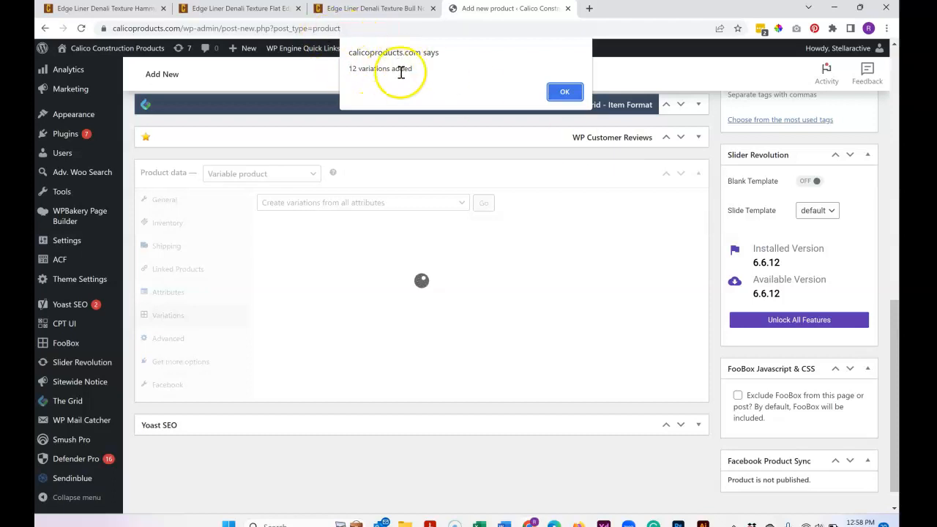
left_click(562, 91)
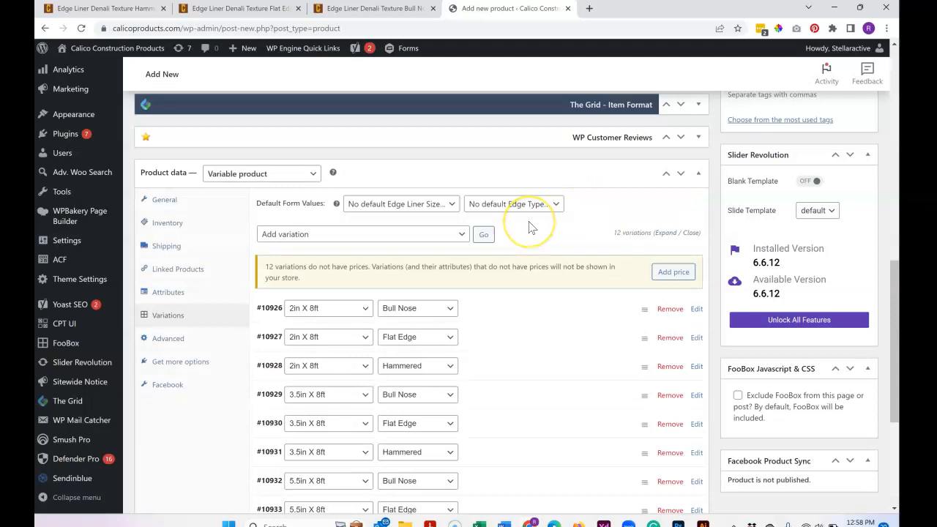
Remove the Bull Nose variations in sizes 3.5in X 8ft, 5.5in X 8ft and 7.5in X 8ft.
scroll(531, 227, "down", 1)
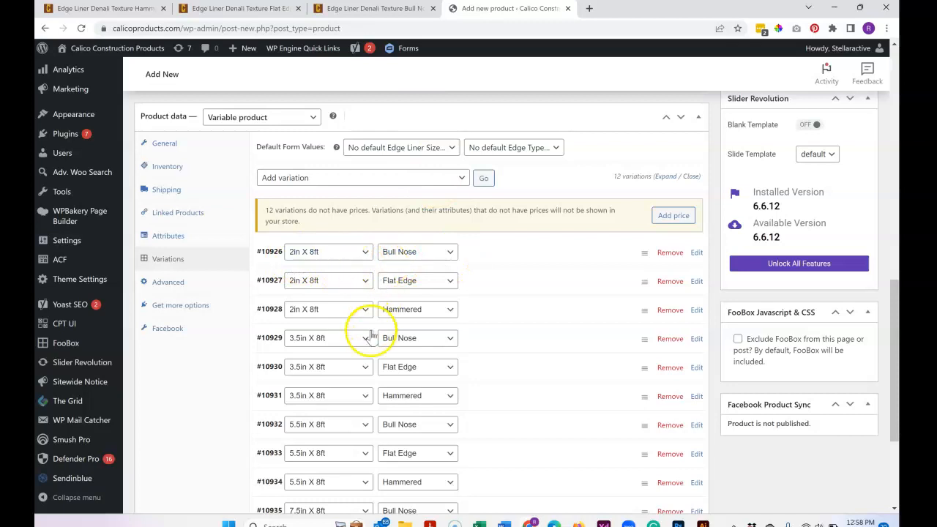
left_click(669, 339)
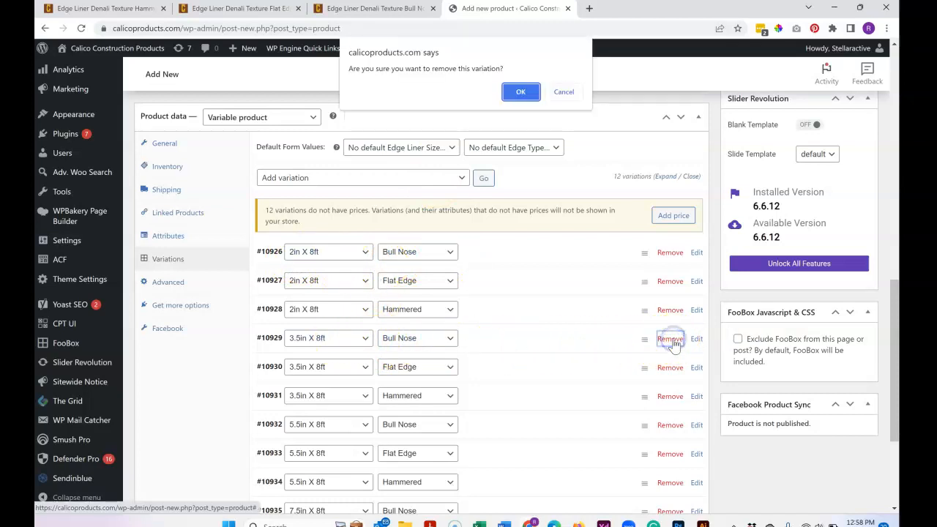
left_click(520, 92)
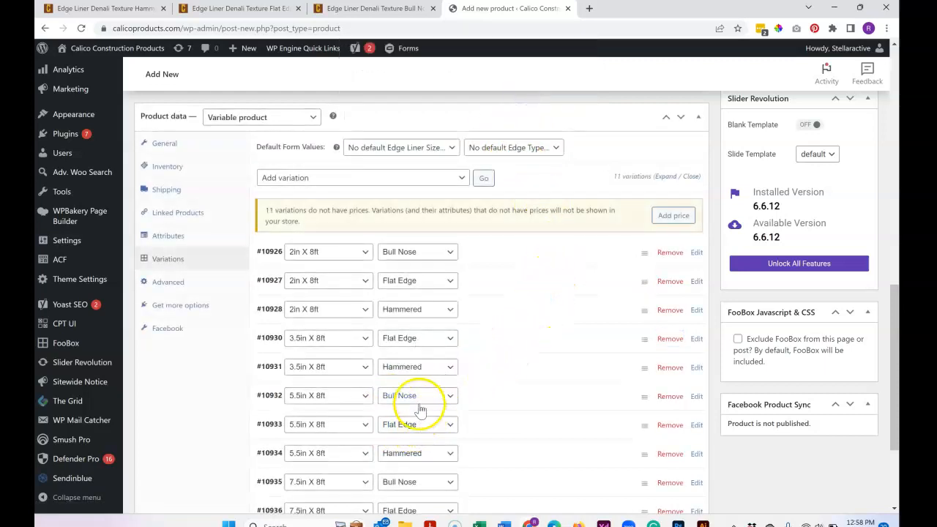
left_click(664, 403)
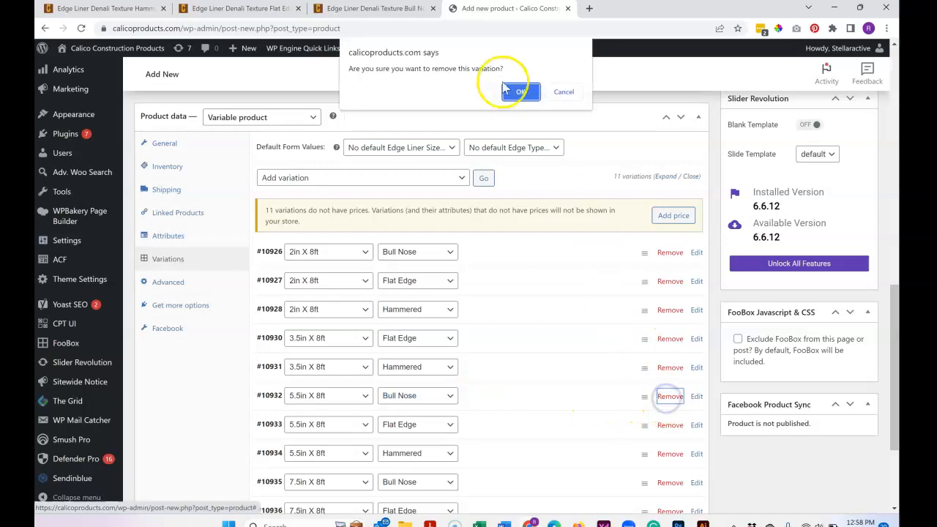
left_click(522, 92)
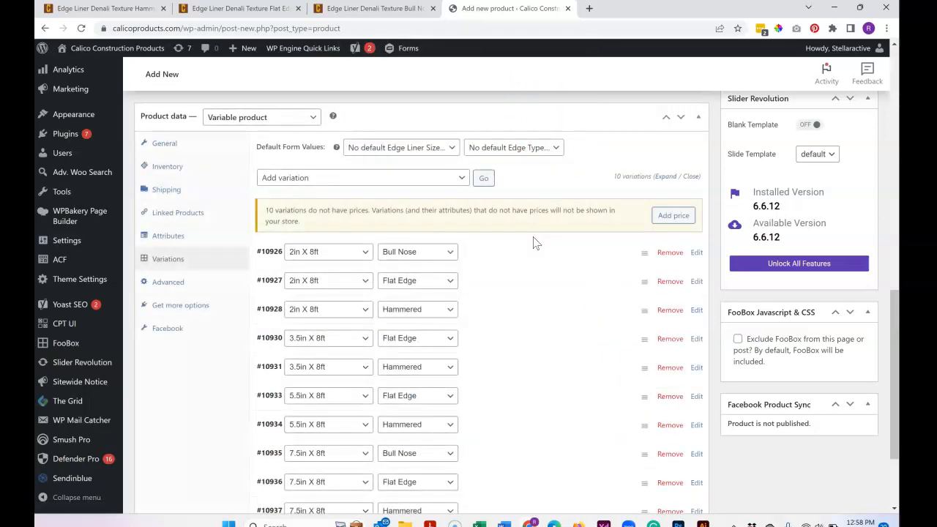
scroll(505, 288, "down", 1)
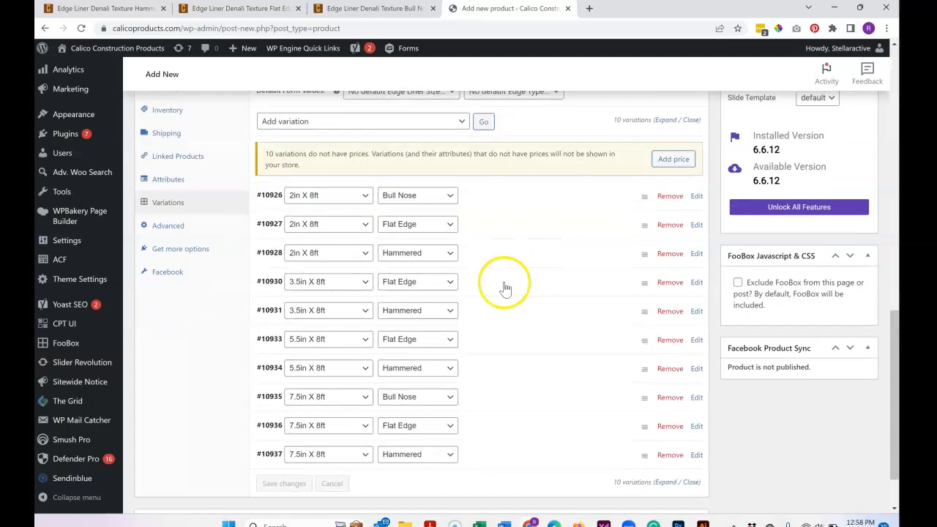
left_click(667, 401)
left_click(519, 91)
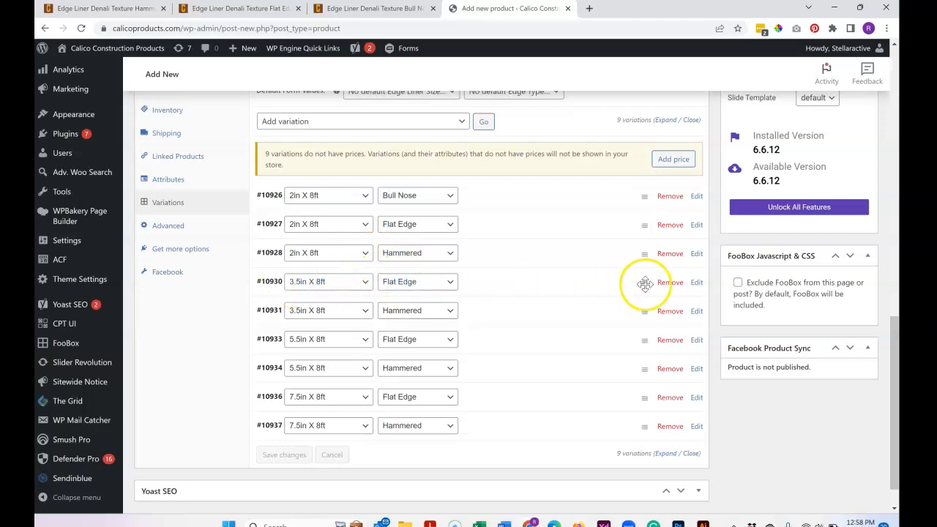
Reorder the variations by edge type, moving the 3.5in, 5.5in and 7.5in Flat Edge entries above all Hammered ones.
left_click_drag(644, 282, 637, 241)
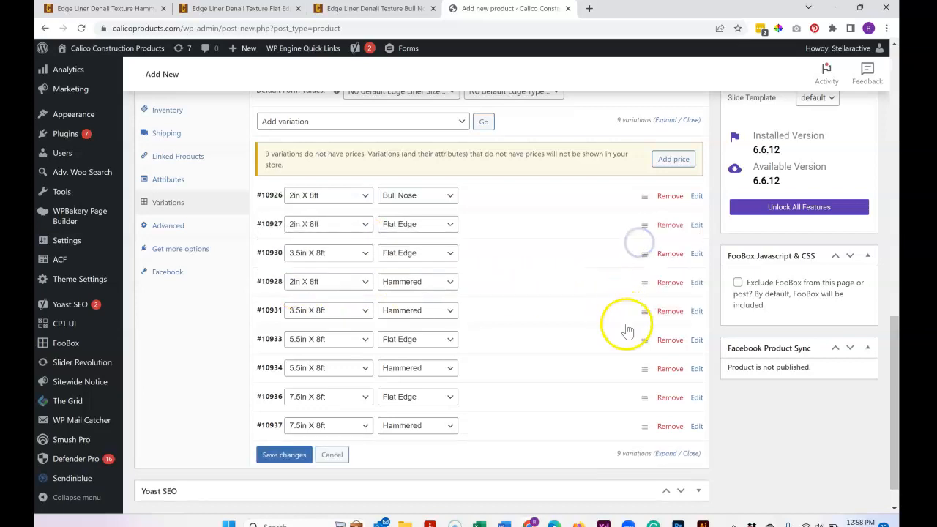
left_click_drag(643, 323, 644, 274)
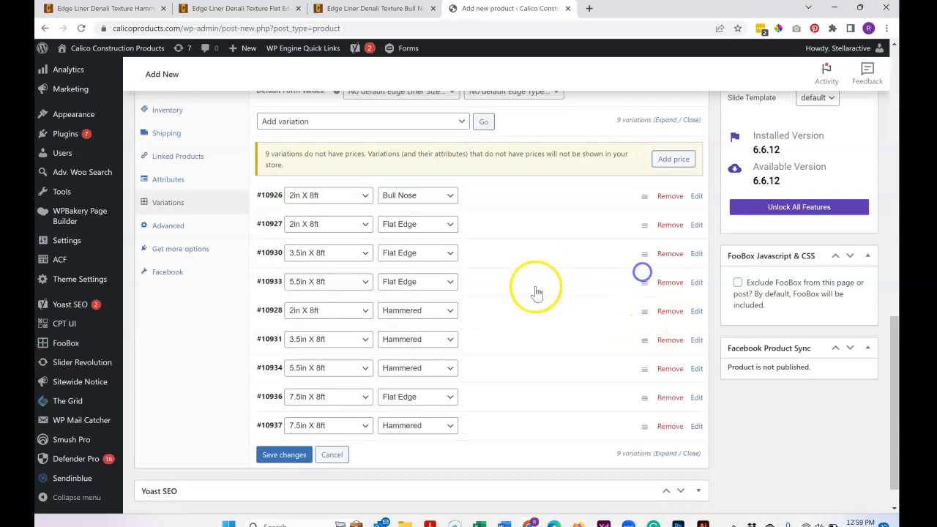
left_click_drag(644, 397, 649, 304)
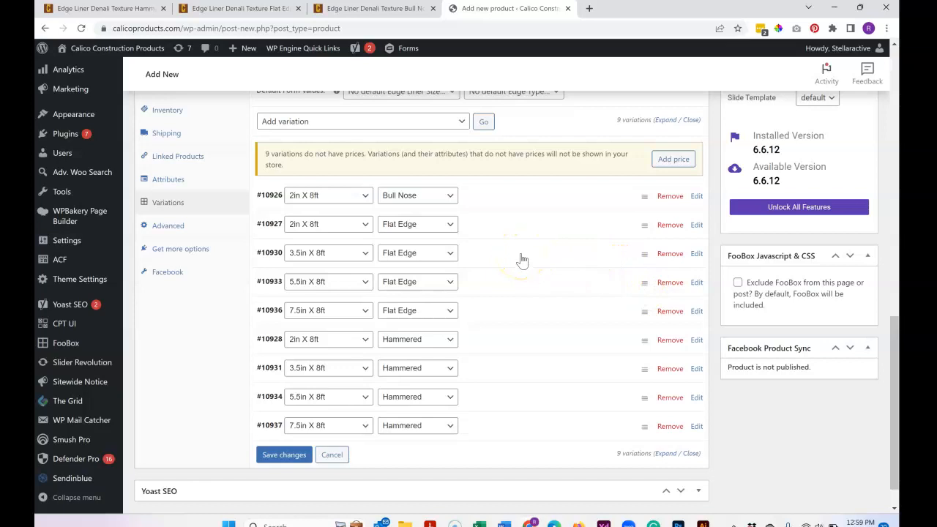
Open the existing DENALI TEXTURE BULL NOSE Edge Liner product for editing and go to its product data.
left_click(378, 11)
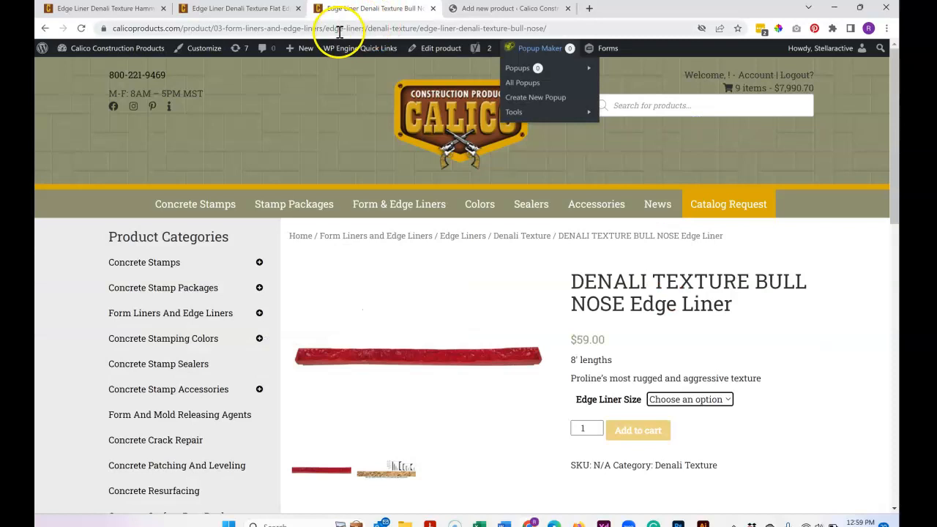
left_click(436, 48)
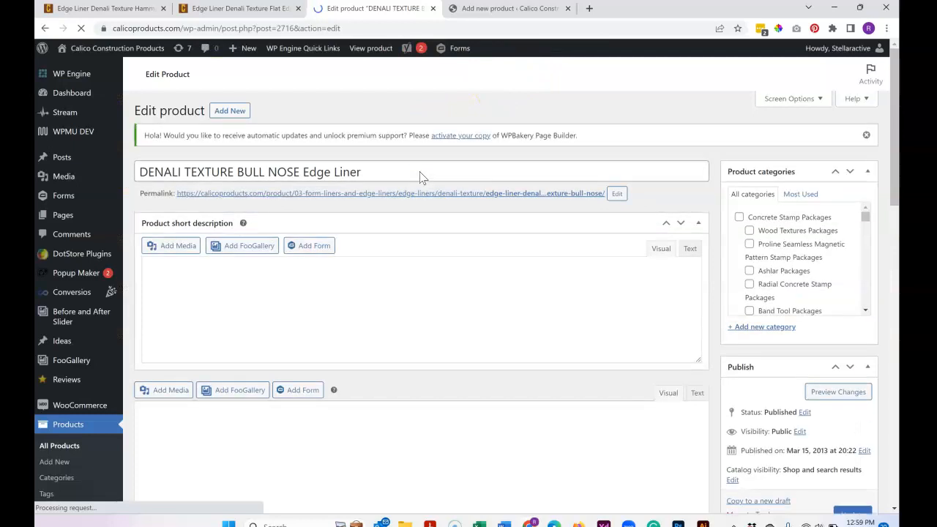
scroll(421, 178, "down", 3)
scroll(421, 178, "down", 10)
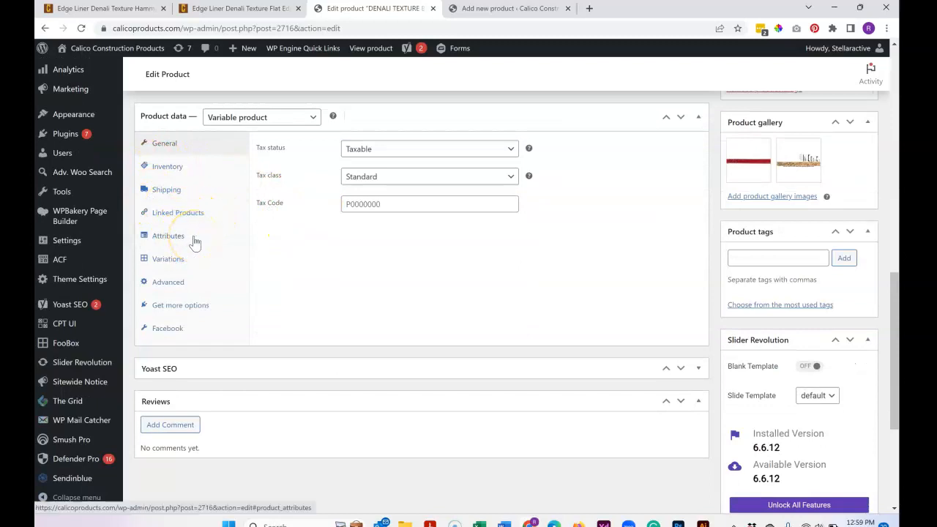
Copy the SKU ELBNDN2.0 from the 2in X 8ft variation of the existing Bull Nose product.
left_click(189, 258)
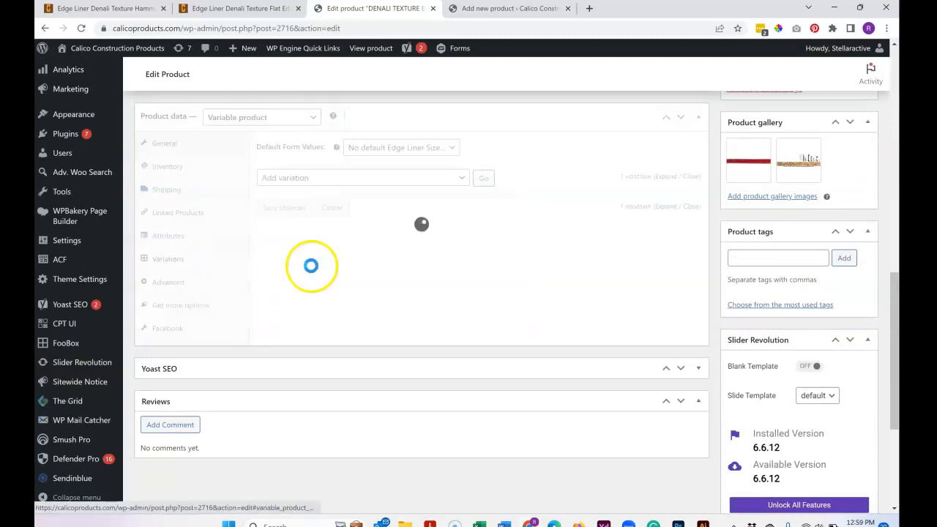
left_click(398, 209)
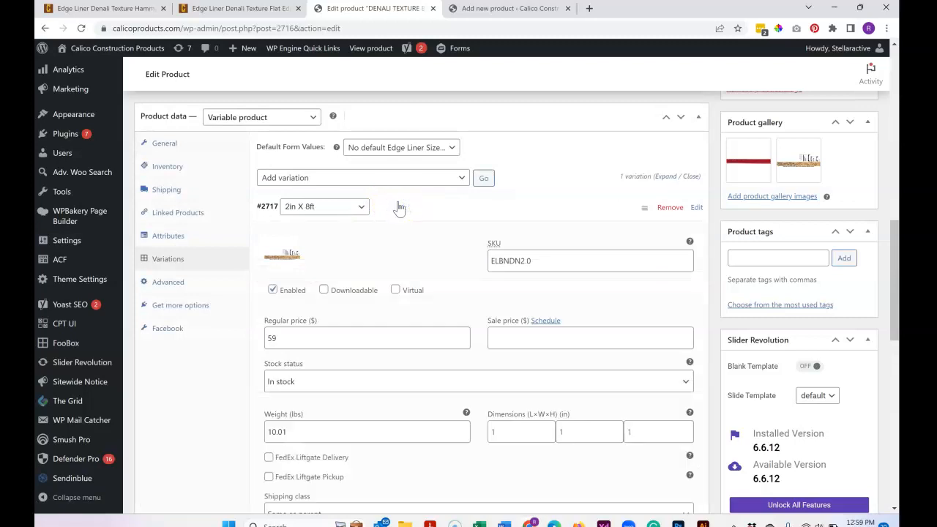
left_click_drag(535, 261, 479, 263)
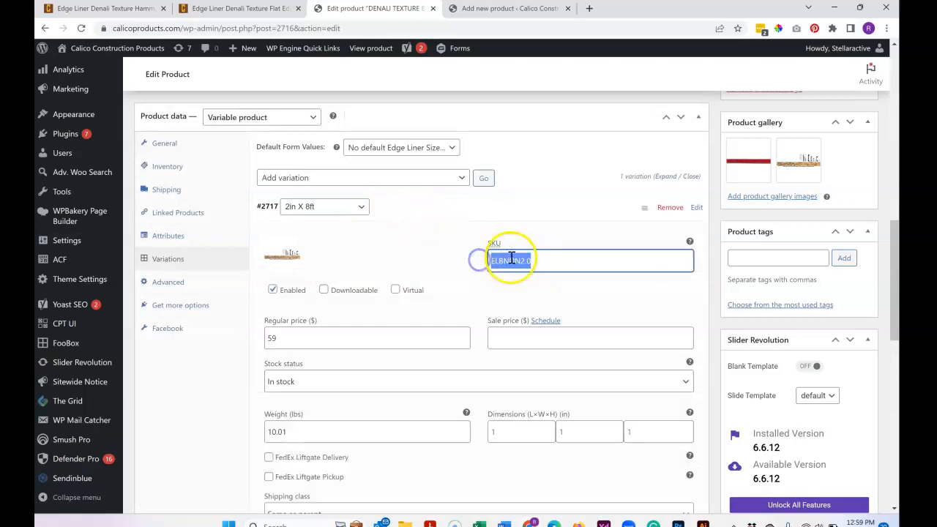
right_click(510, 260)
left_click(540, 299)
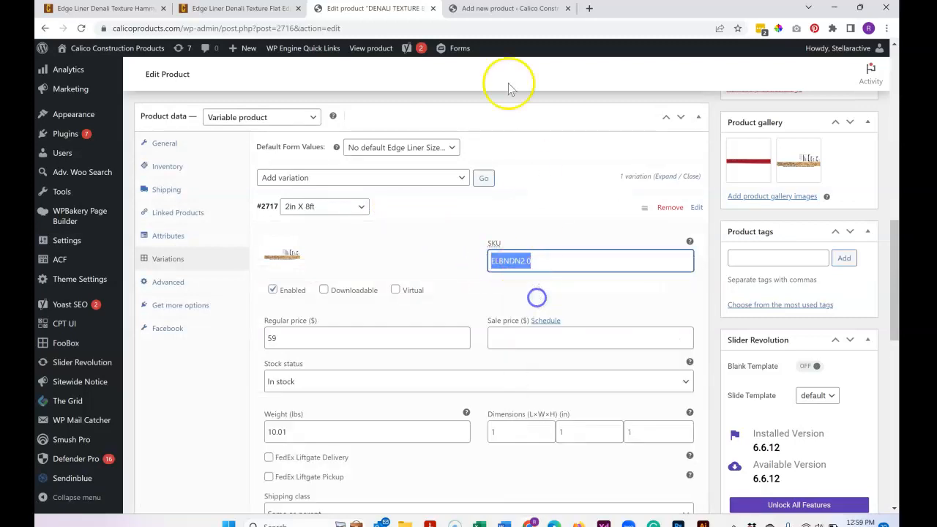
Paste ELBNDN2.0 as the SKU of the new product's 2in X 8ft Bull Nose variation.
left_click(504, 9)
left_click(502, 194)
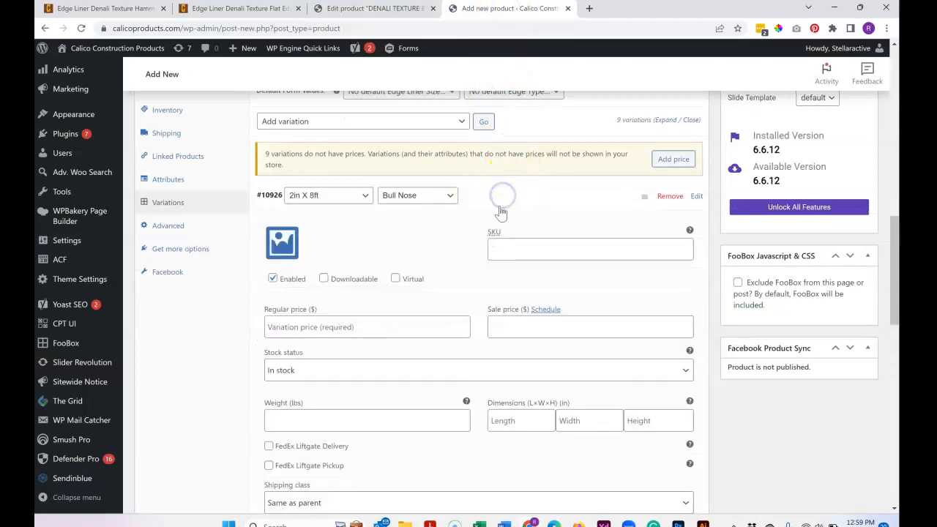
right_click(512, 246)
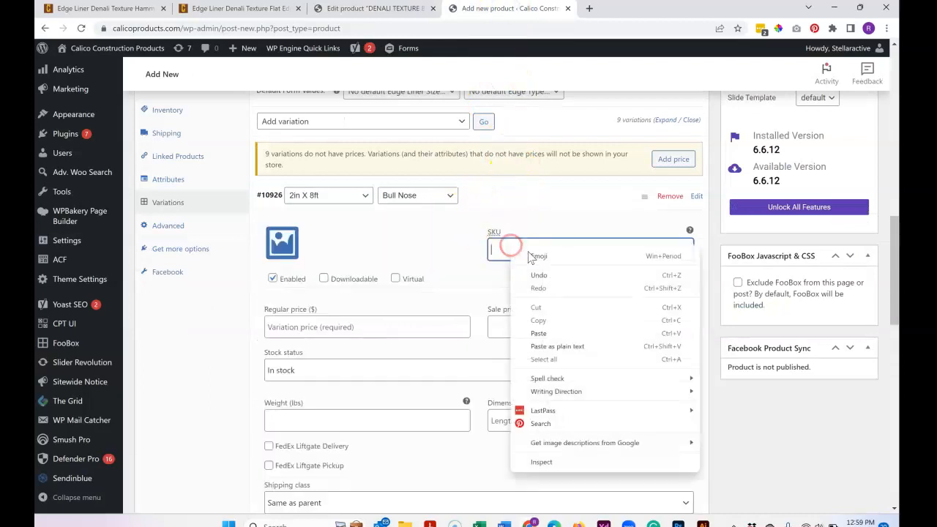
left_click(545, 333)
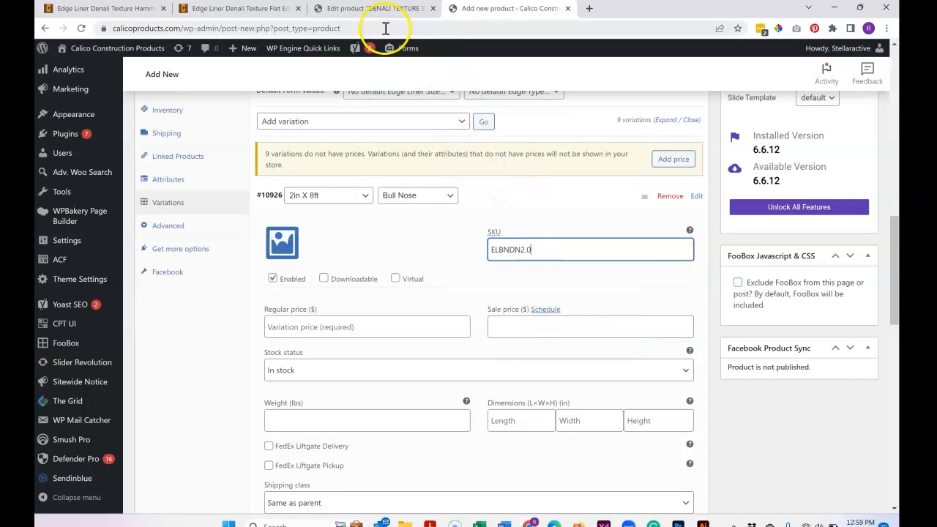
Set the variation's regular price to 59 and weight to 10.01 lbs, checking against the existing Bull Nose product.
left_click(320, 327)
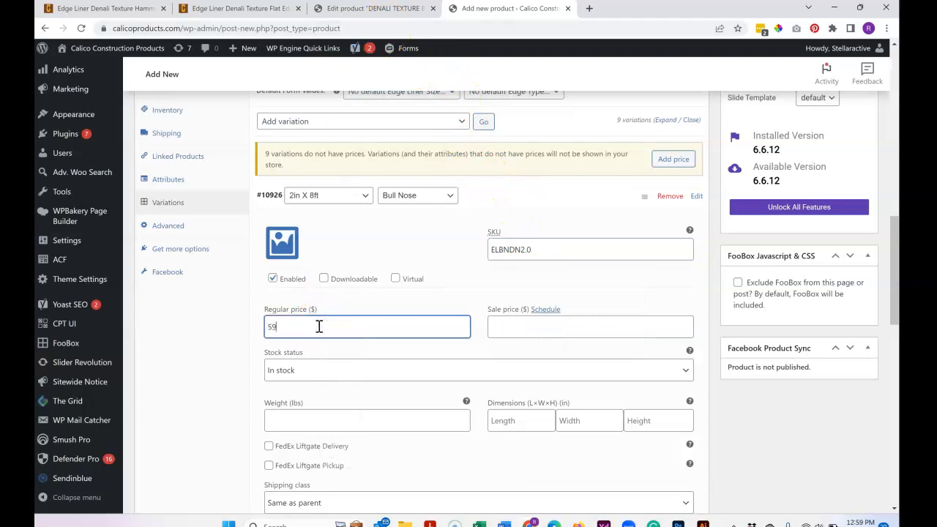
left_click(354, 11)
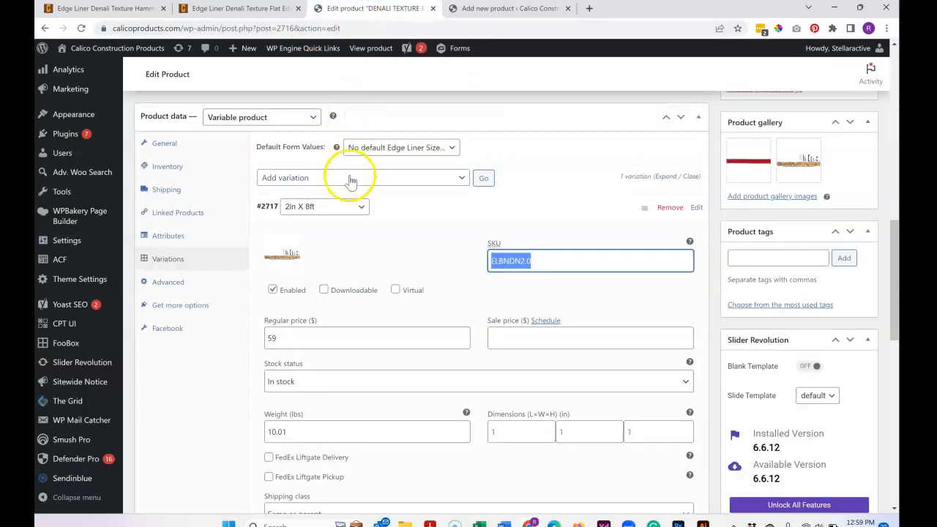
left_click(494, 10)
left_click(315, 415)
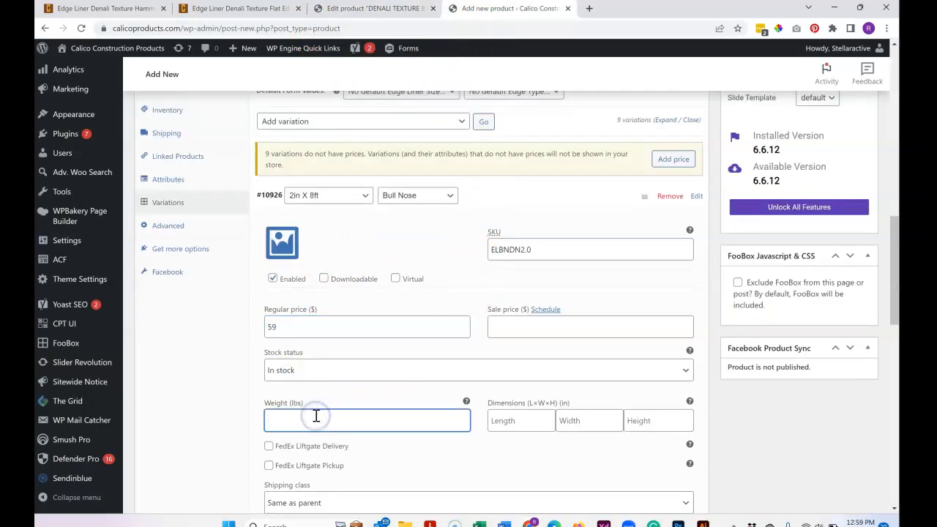
Set the variation's length, width and height to 1 in each.
left_click(495, 425)
left_click(606, 424)
type("1")
left_click(649, 420)
type("1")
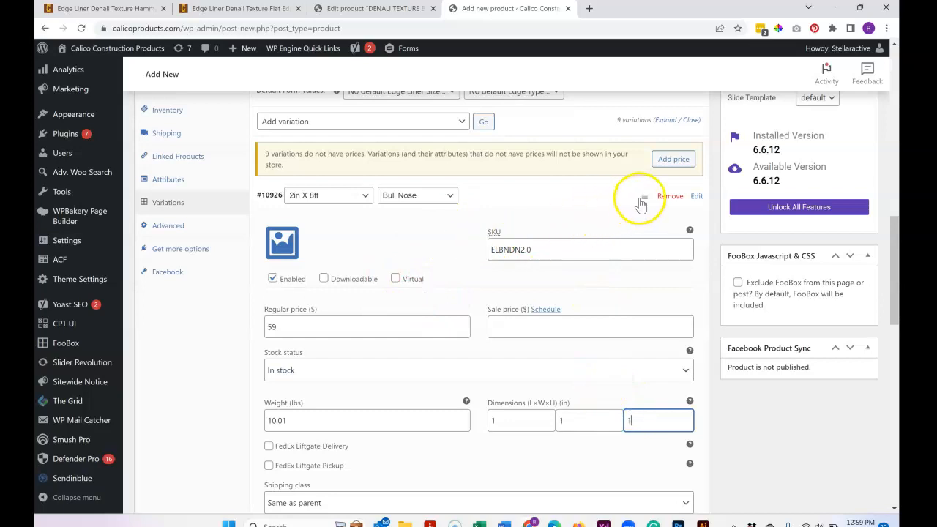
Review the variation's remaining shipping, tax, description and Facebook fields.
scroll(607, 218, "down", 2)
scroll(609, 220, "up", 2)
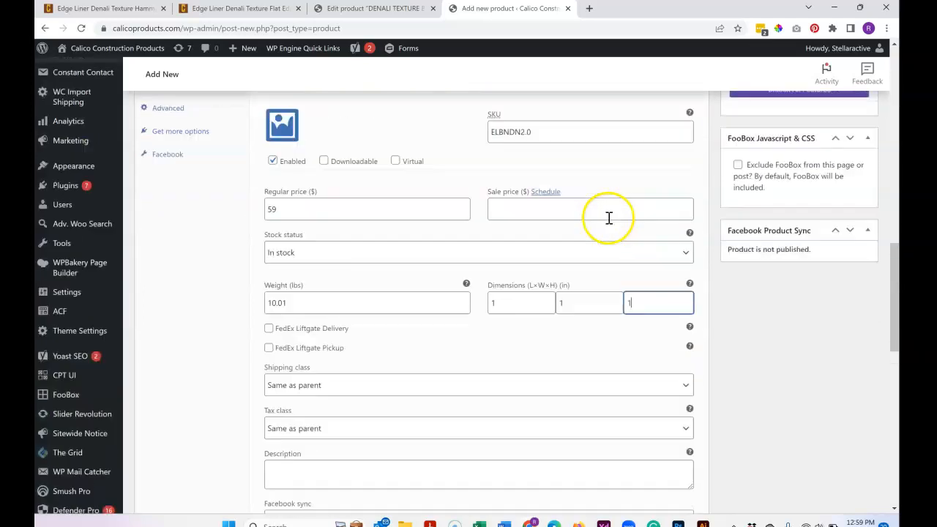
scroll(606, 223, "down", 5)
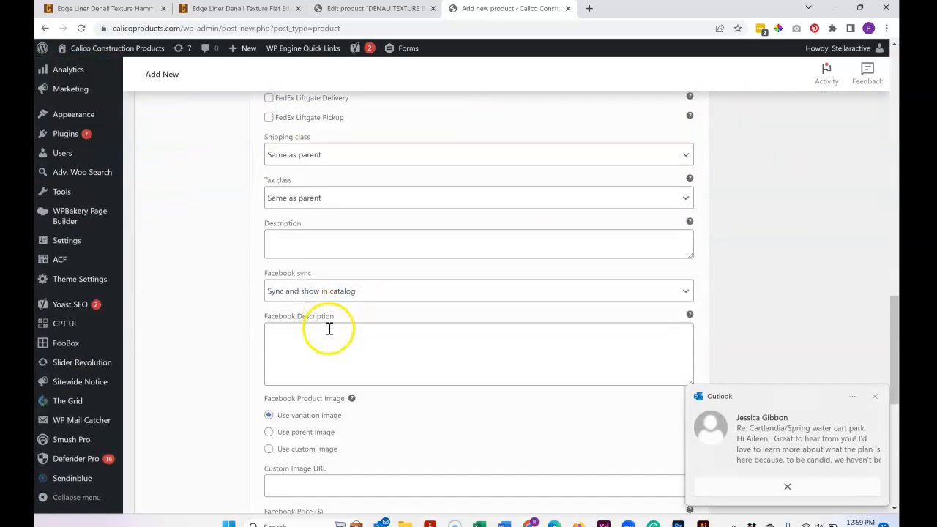
scroll(332, 376, "up", 1)
left_click(291, 193)
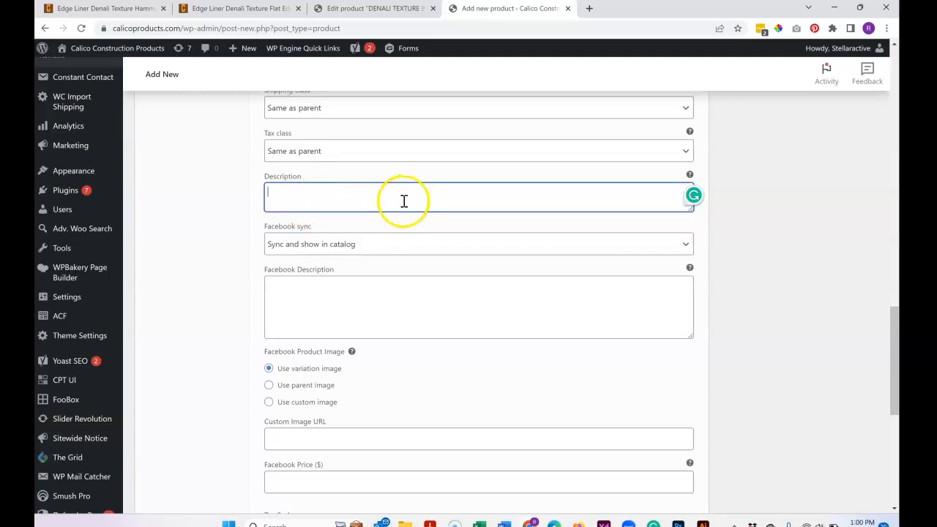
scroll(403, 201, "up", 5)
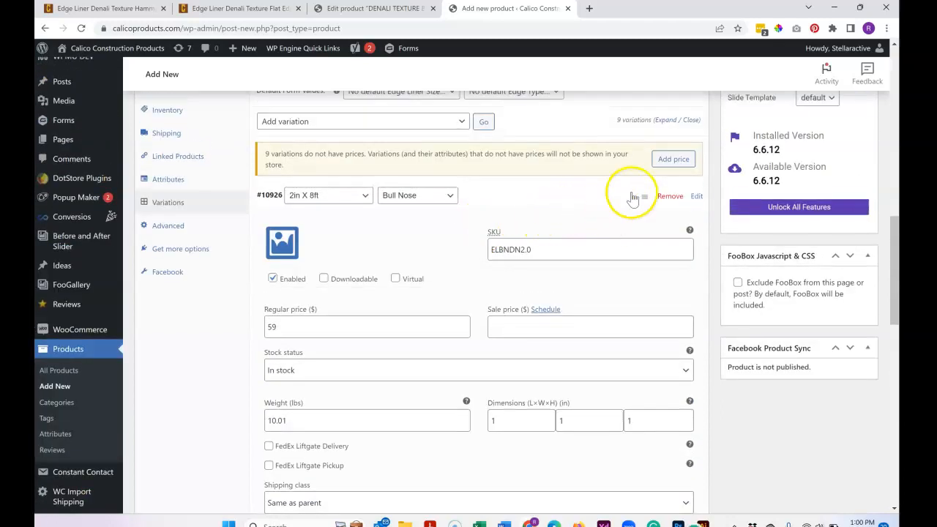
Confirm menu order 1 for the 2in X 8ft Bull Nose variation, saving the variation data.
left_click(640, 190)
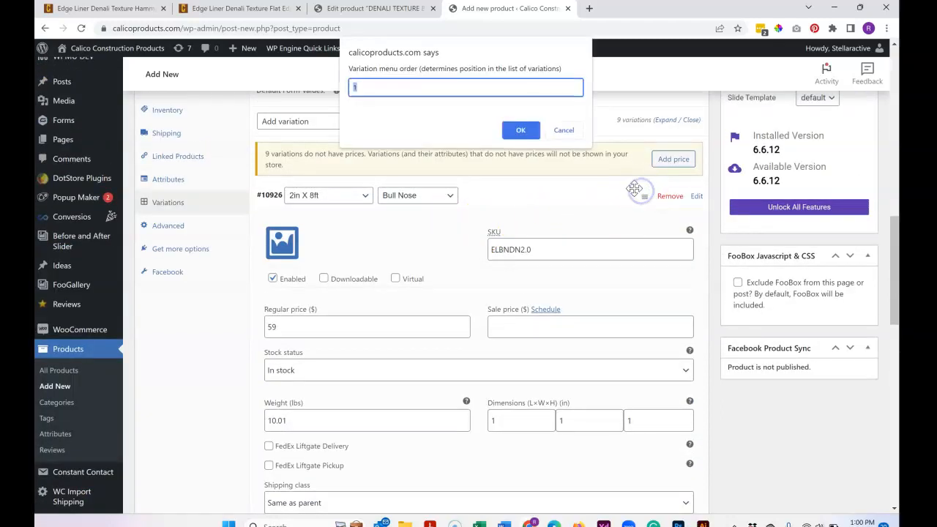
left_click(564, 130)
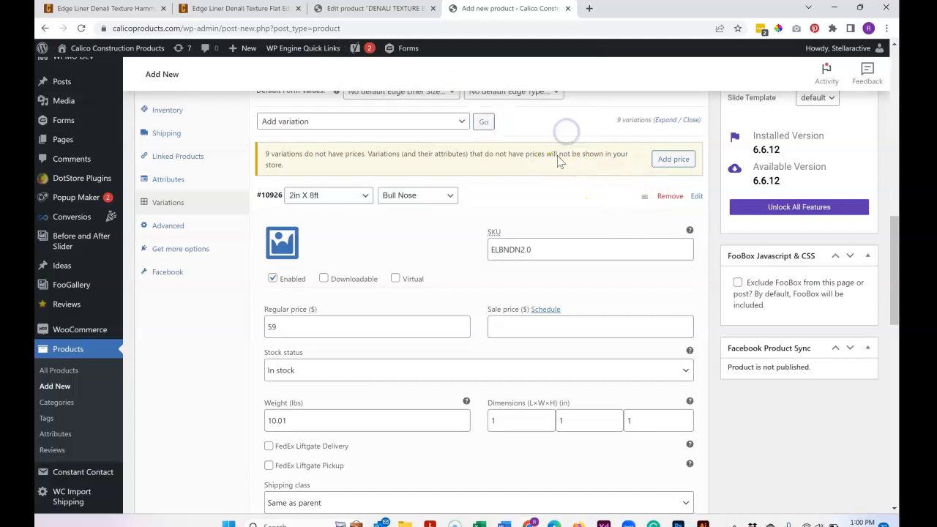
left_click(641, 194)
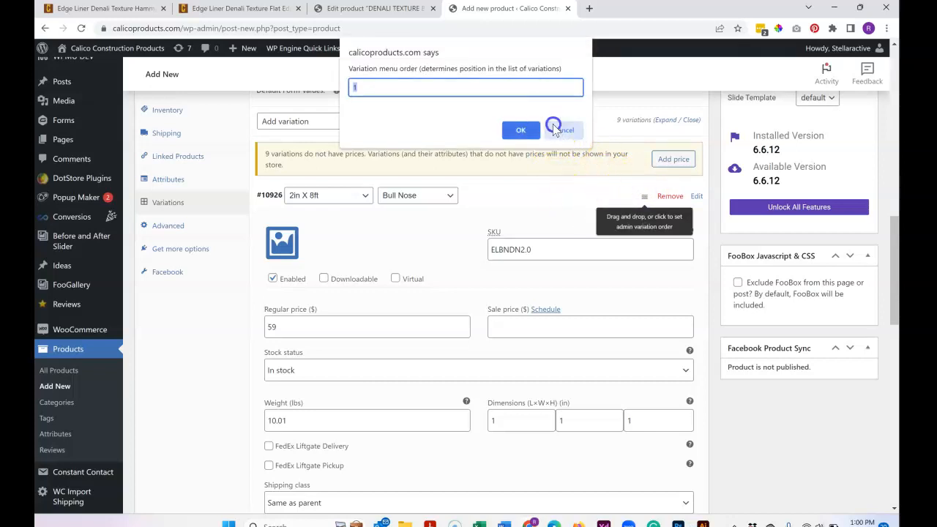
left_click(520, 131)
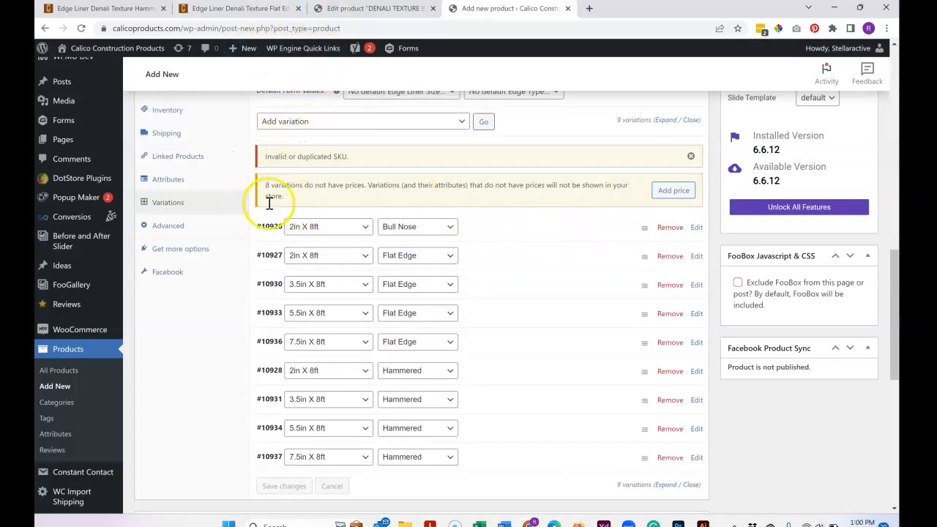
Reopen the 2in X 8ft Bull Nose variation and copy SKU ELBNDN2.0 again from the existing Bull Nose product.
left_click(516, 232)
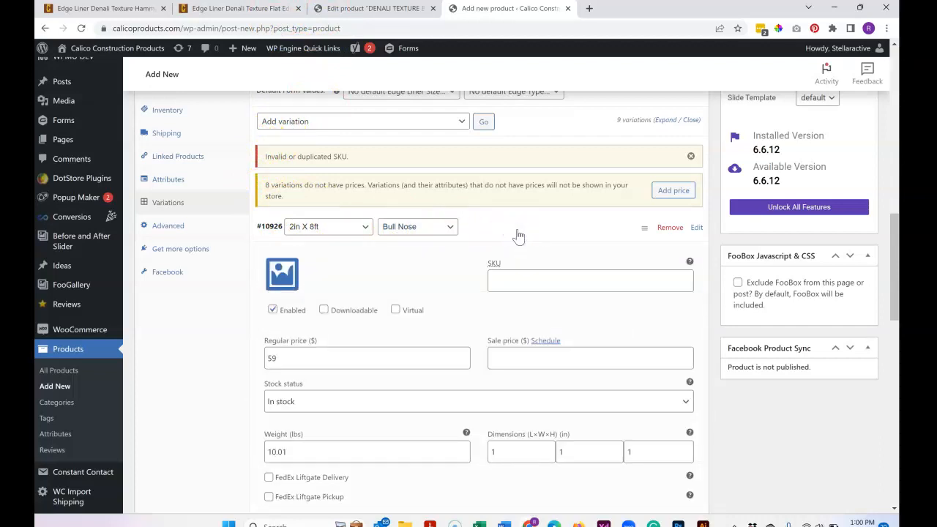
scroll(517, 234, "down", 4)
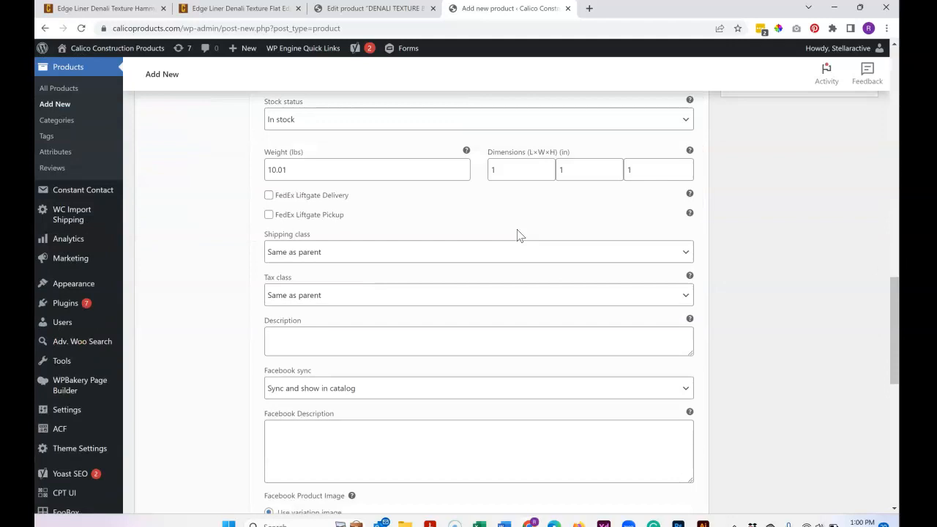
scroll(516, 235, "up", 3)
left_click(371, 10)
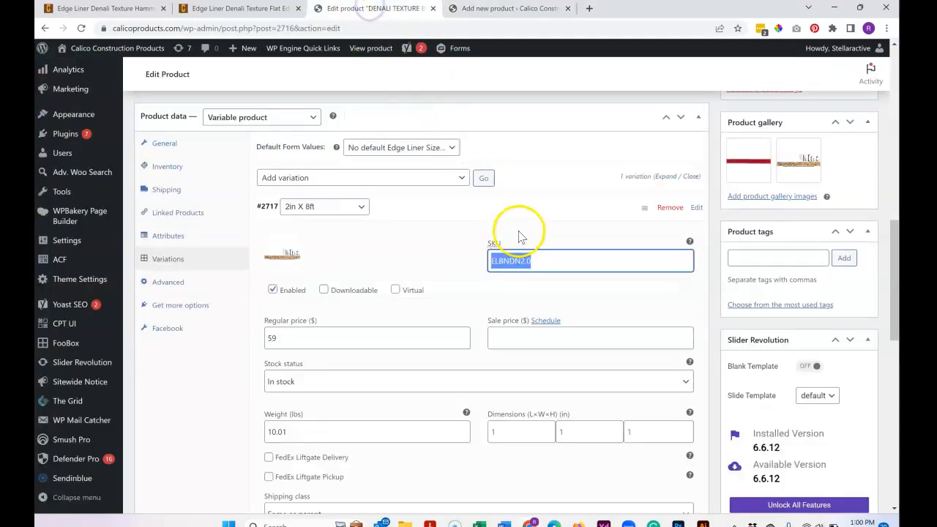
right_click(505, 261)
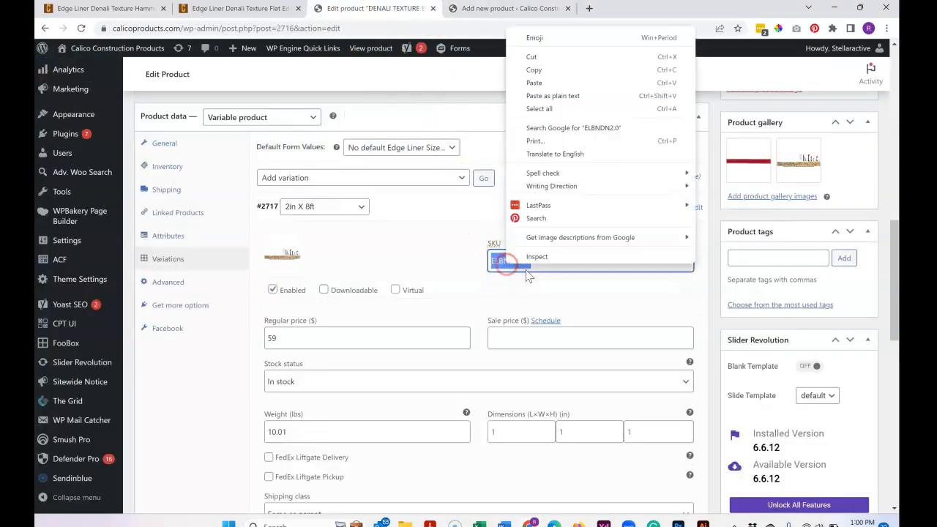
left_click(534, 70)
Paste ELBNDN2.0 into the empty SKU of the new 2in X 8ft Bull Nose variation, then check and collapse the variation.
left_click(510, 9)
right_click(512, 168)
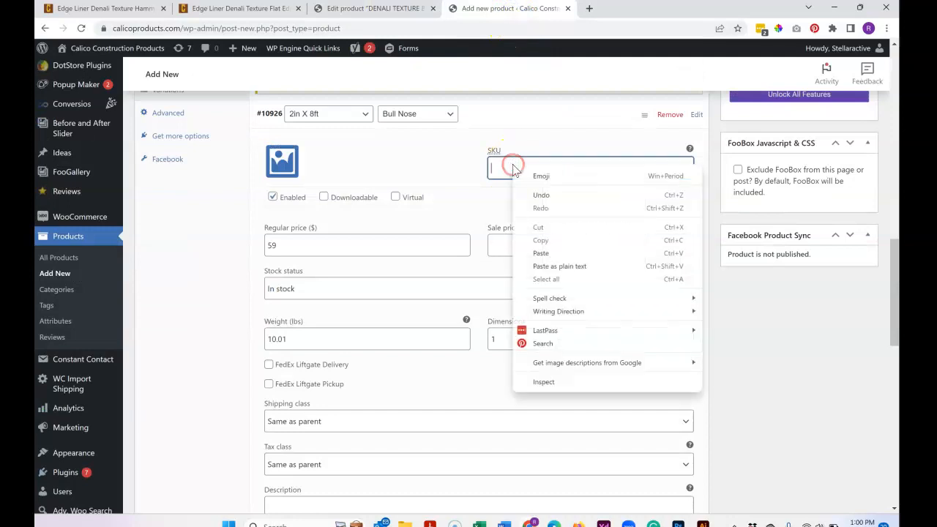
left_click(540, 253)
left_click(449, 160)
scroll(439, 205, "down", 6)
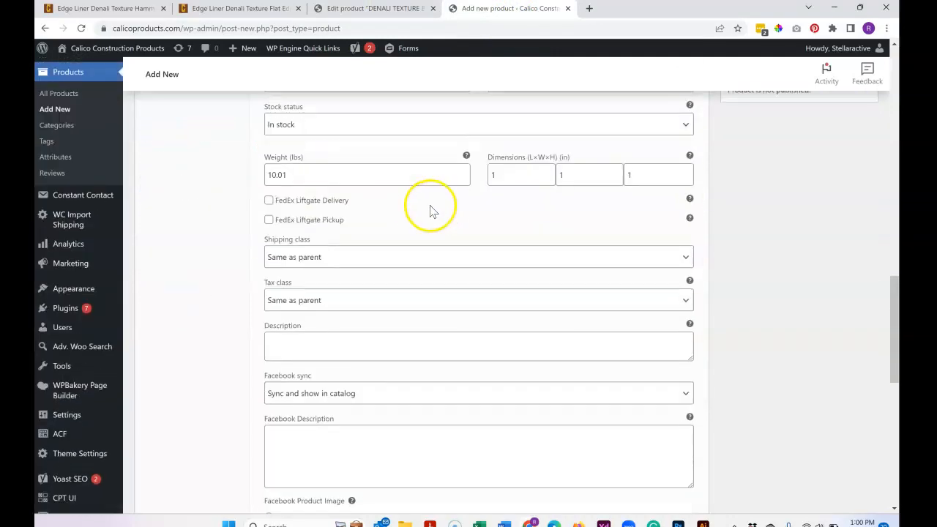
scroll(421, 212, "down", 3)
scroll(425, 212, "up", 12)
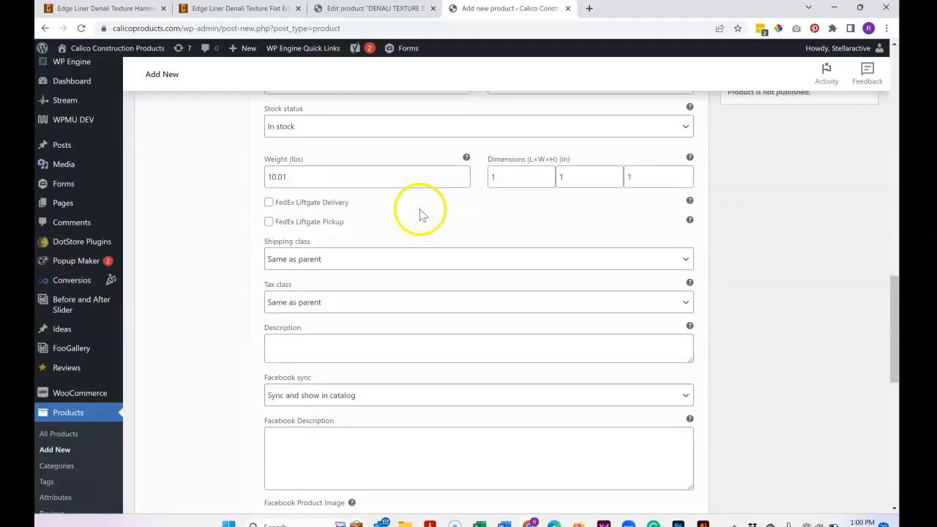
left_click(483, 284)
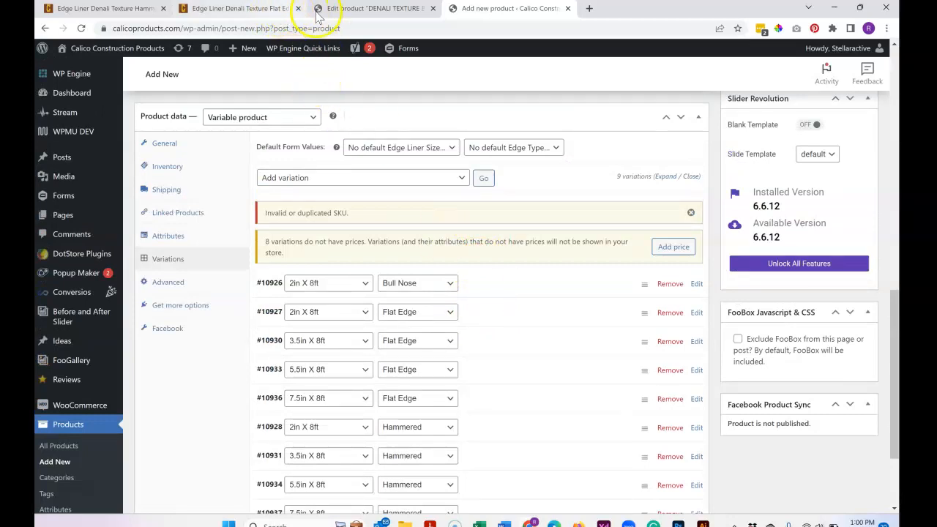
Close the Bull Nose product page, then open the DENALI TEXTURE FLAT EDGE Liner product for editing and show its variations.
left_click(431, 8)
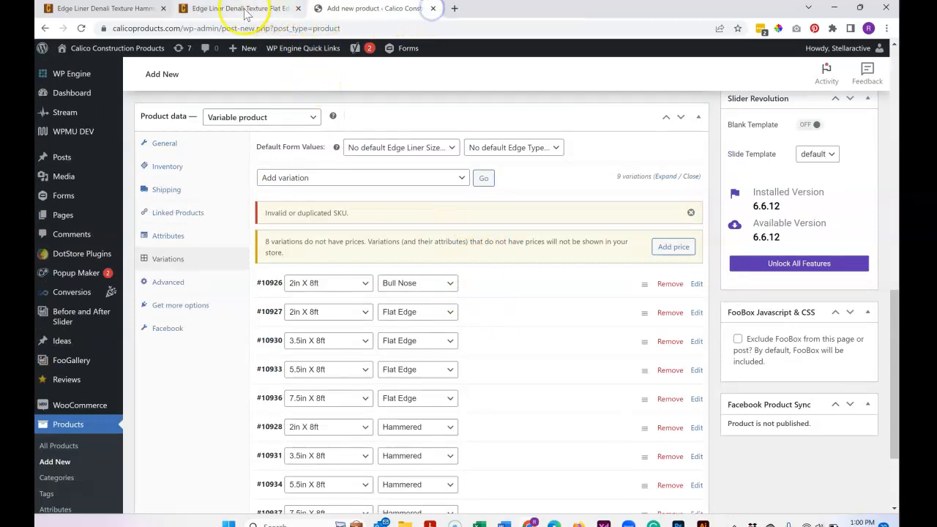
left_click(243, 8)
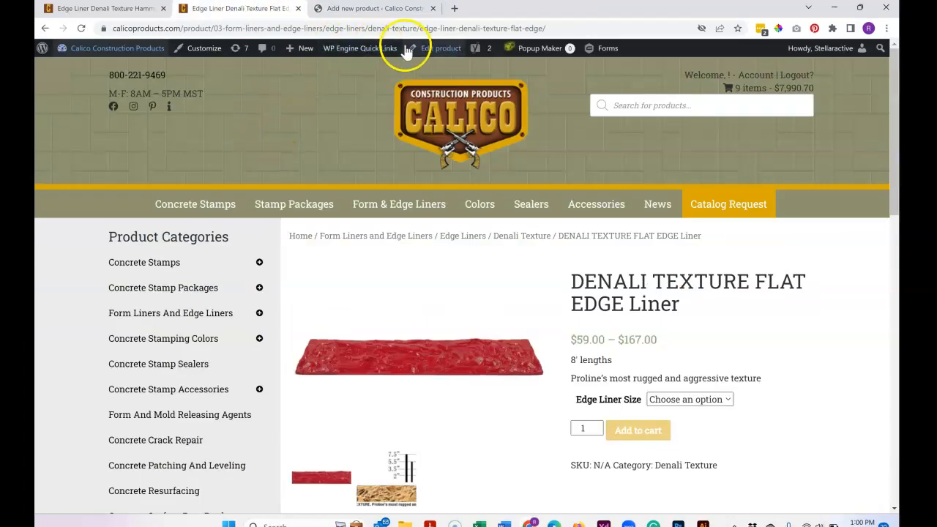
left_click(432, 50)
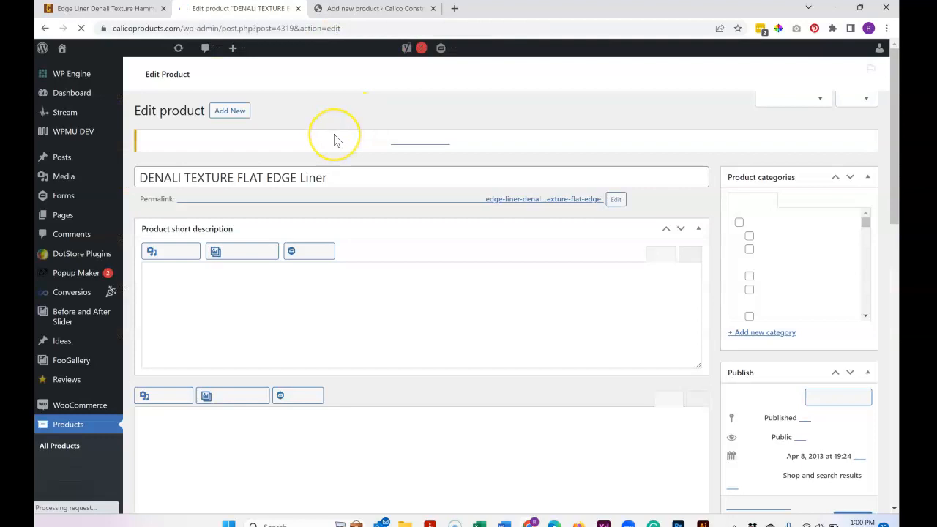
scroll(337, 139, "down", 3)
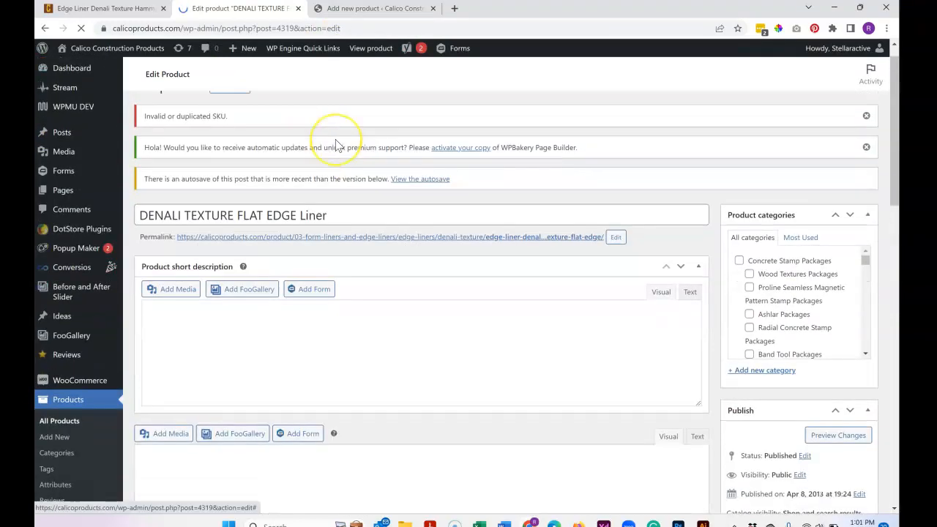
scroll(335, 140, "down", 10)
scroll(288, 248, "down", 2)
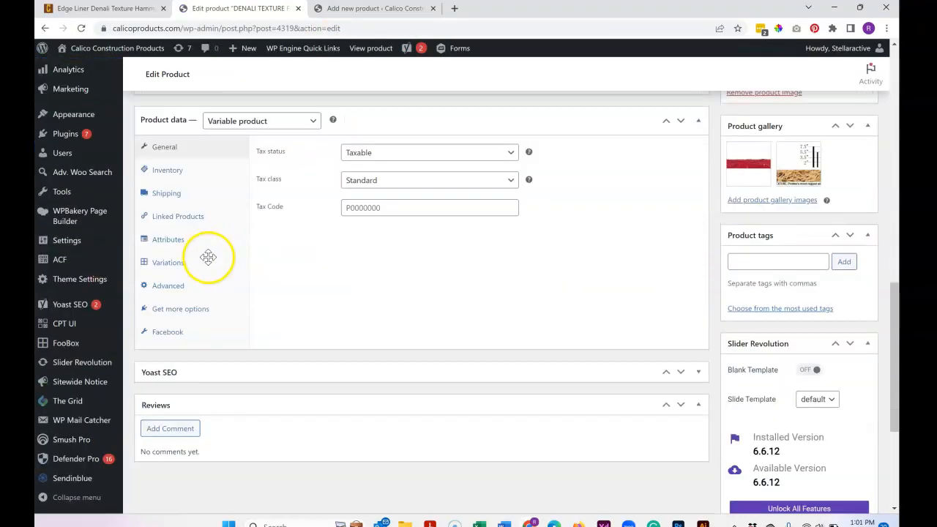
left_click(186, 270)
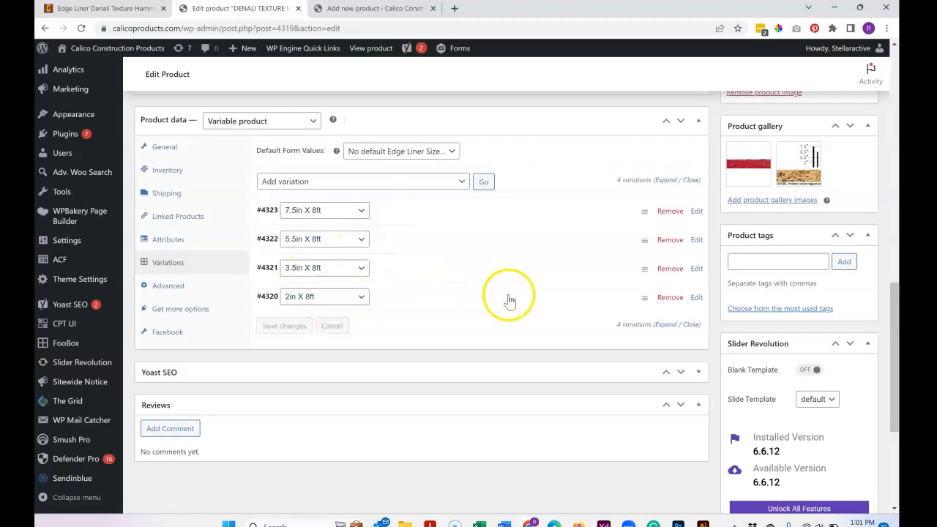
left_click_drag(644, 297, 641, 299)
left_click(645, 298)
left_click(564, 131)
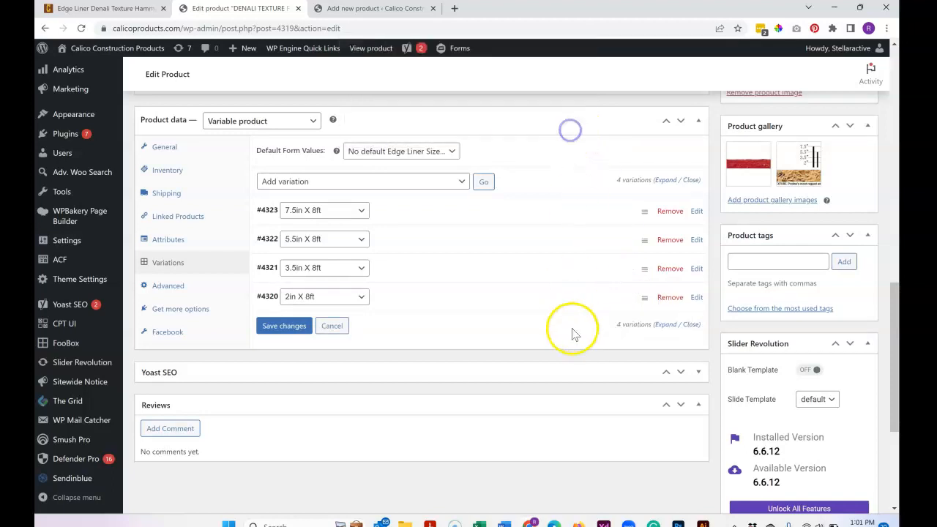
Copy SKU ELFTDN2.0 from the Flat Edge product's 2in X 8ft variation into the new product's 2in X 8ft Flat Edge variation.
left_click(407, 293)
scroll(415, 324, "down", 2)
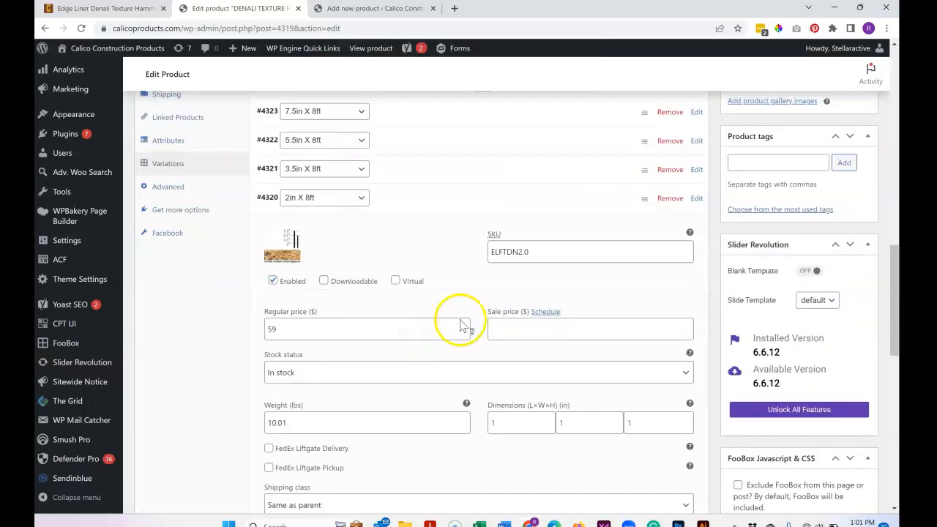
left_click(542, 238)
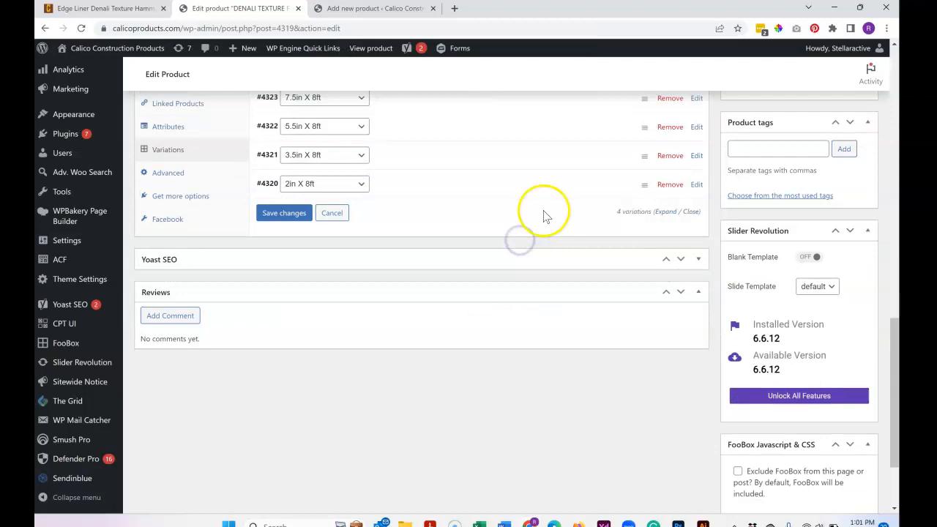
left_click(543, 185)
left_click_drag(528, 238, 474, 236)
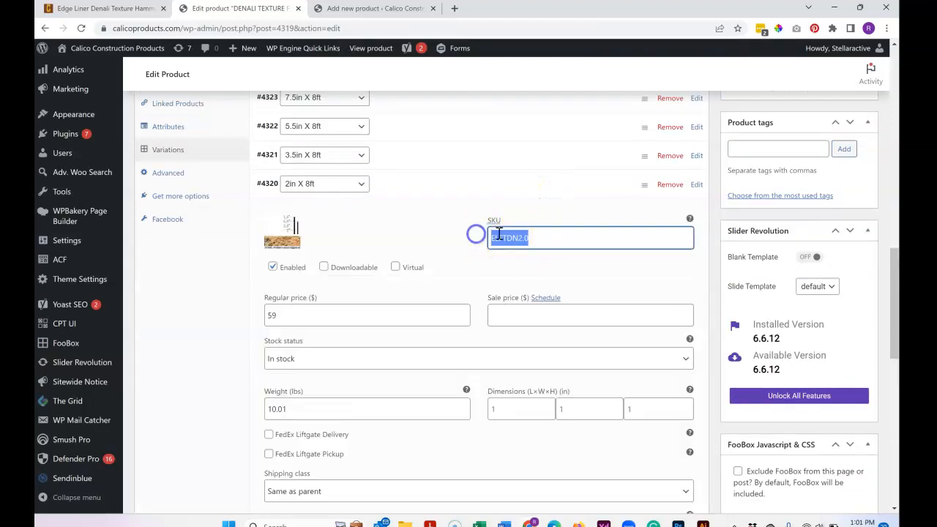
left_click(401, 7)
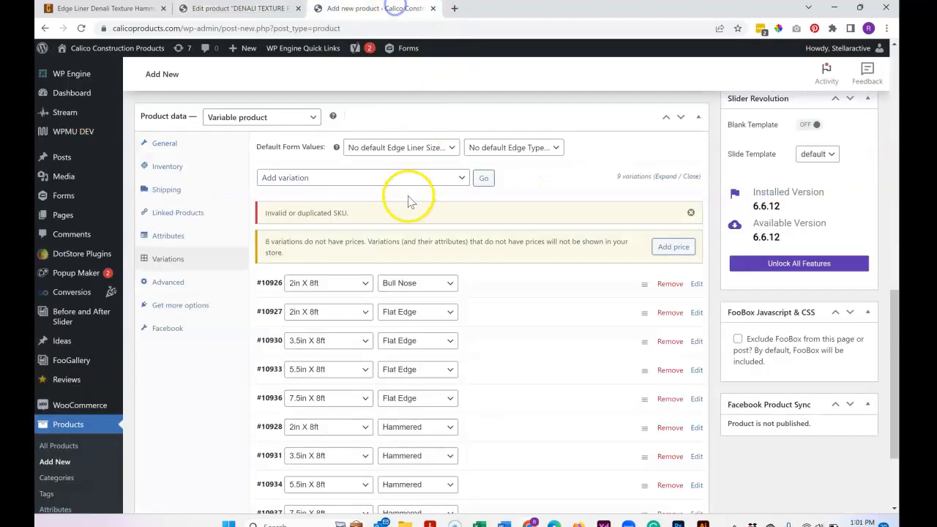
left_click(483, 308)
left_click(522, 364)
key("ctrl+v")
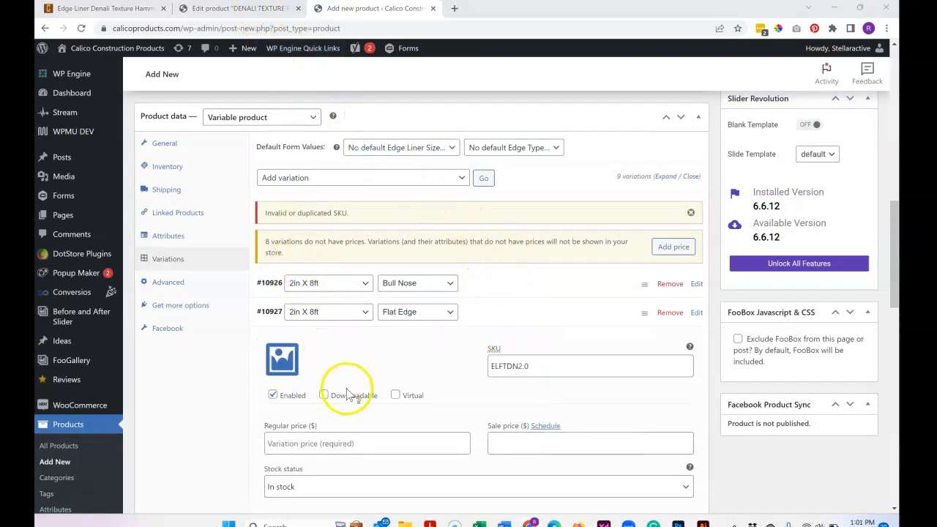
Copy the regular price 59 from the existing Flat Edge product's 2in X 8ft variation into the new 2in X 8ft Flat Edge variation.
scroll(437, 395, "down", 2)
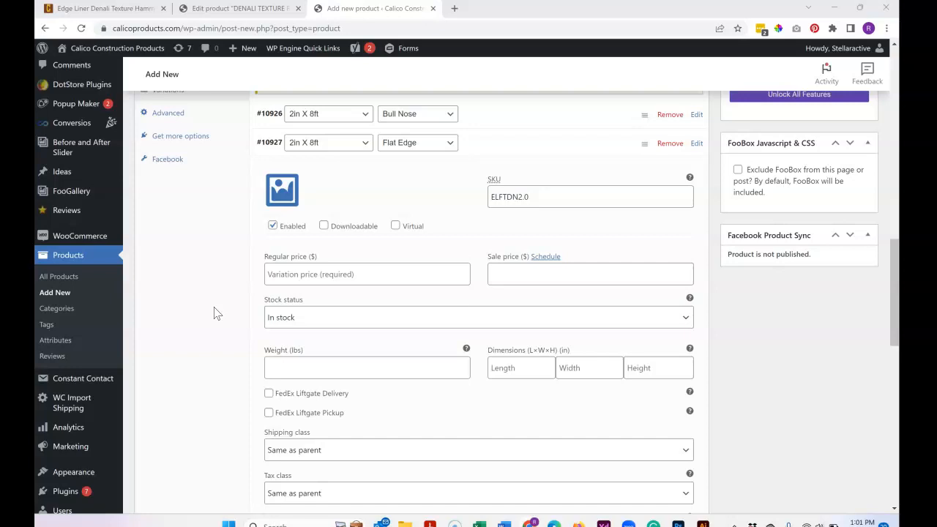
left_click(238, 9)
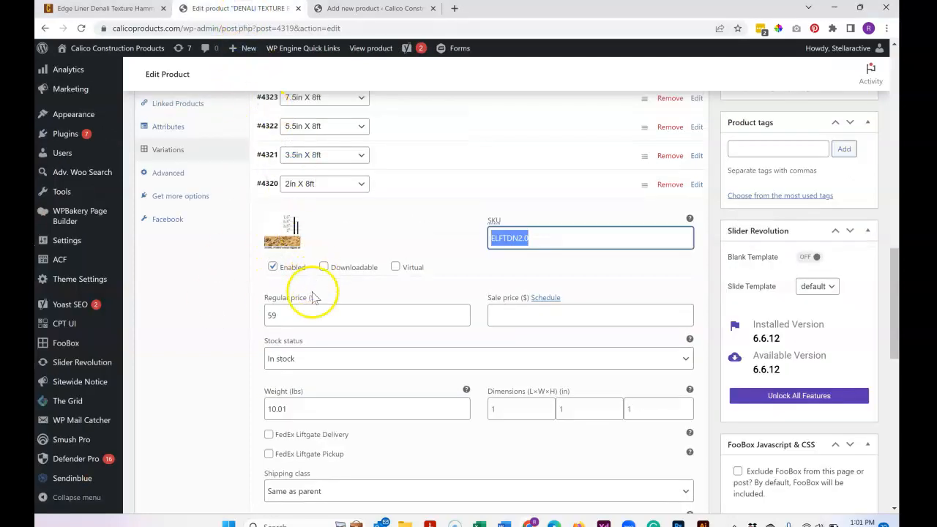
double_click(277, 314)
key("ctrl+v")
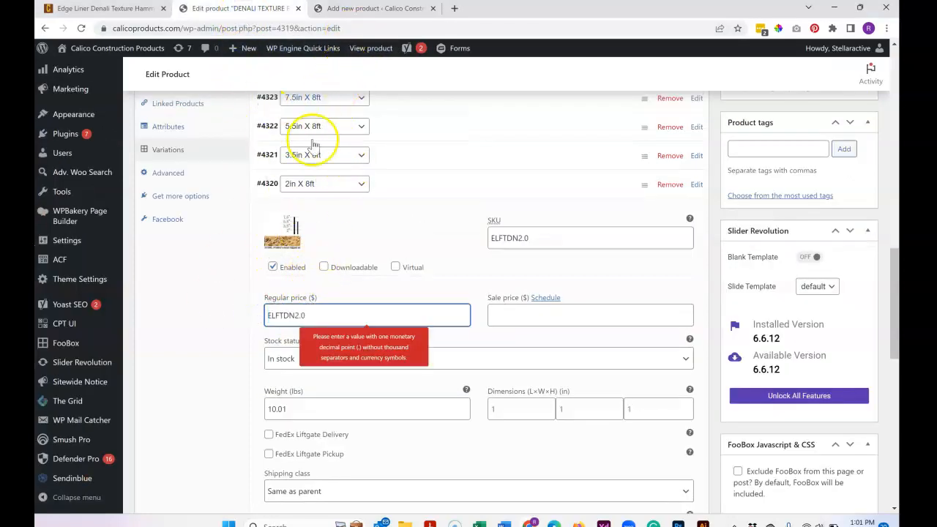
key("ctrl+z")
key("ctrl+c")
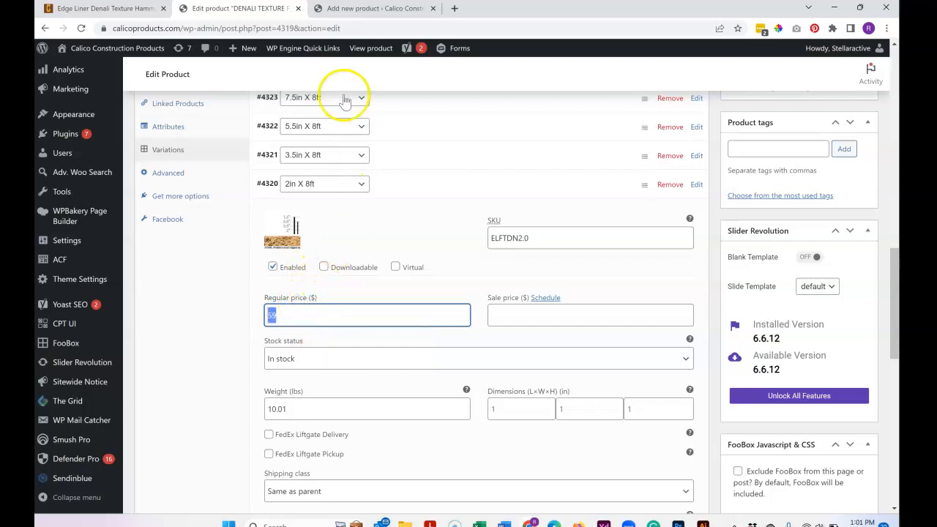
left_click(356, 0)
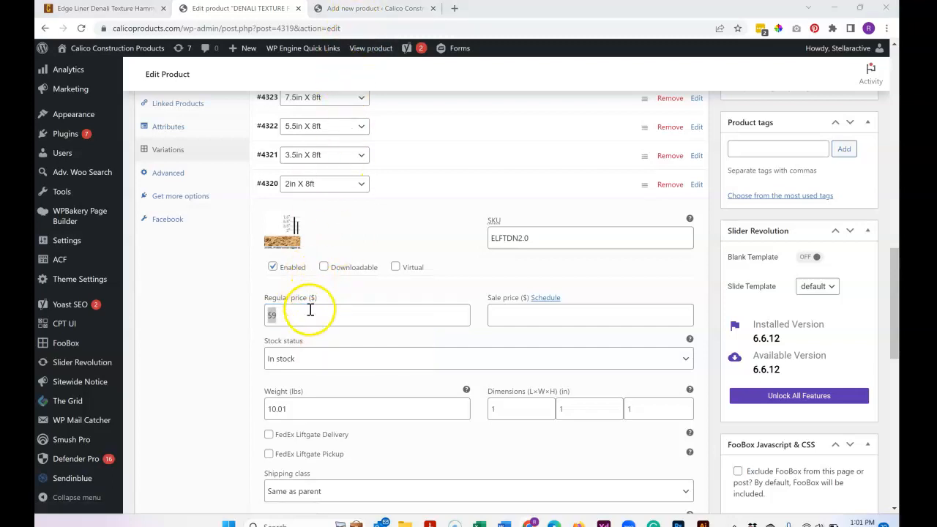
left_click(356, 8)
left_click(312, 275)
key("ctrl+v")
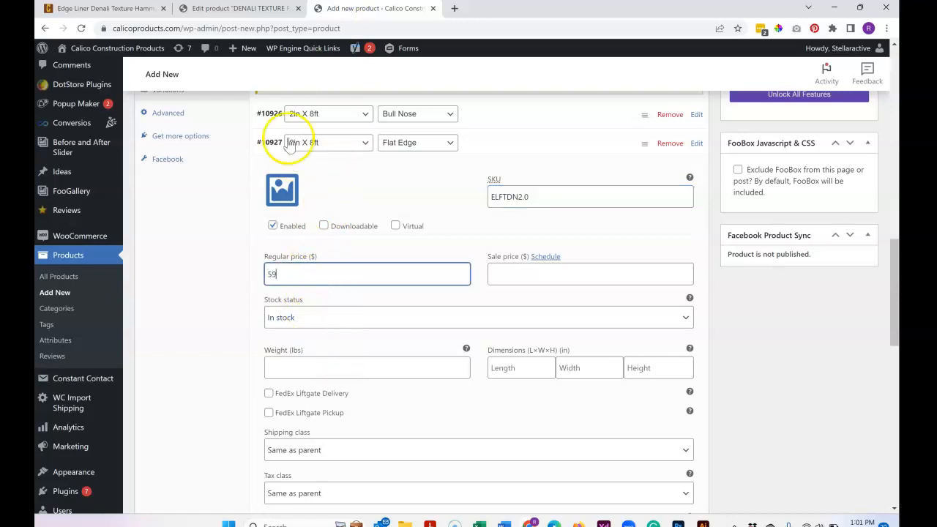
Set the new 2in X 8ft Flat Edge variation's weight to 10.01 lbs and its length and width to 1 in, then collapse it.
left_click(271, 8)
left_click(363, 2)
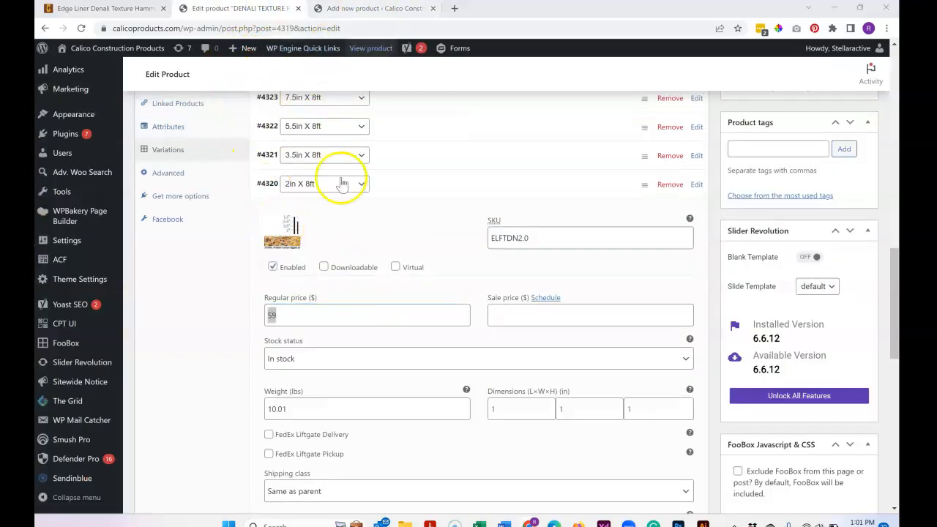
left_click(344, 7)
left_click(312, 366)
type("10.01")
left_click(502, 368)
type("1")
left_click(592, 373)
type("1")
left_click(648, 369)
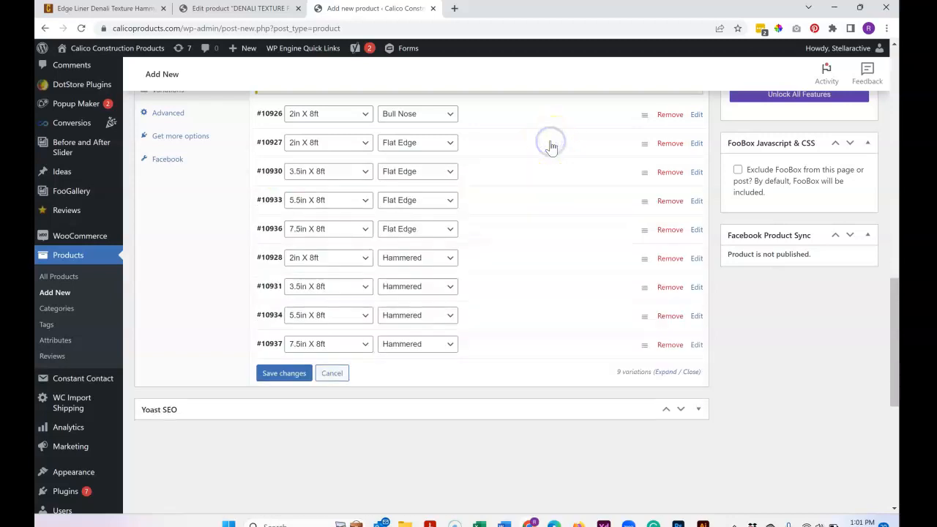
Copy SKU ELFTDN3.5 from the Flat Edge product's 3.5in X 8ft variation into the new product's 3.5in X 8ft Flat Edge variation.
left_click(529, 176)
left_click(241, 10)
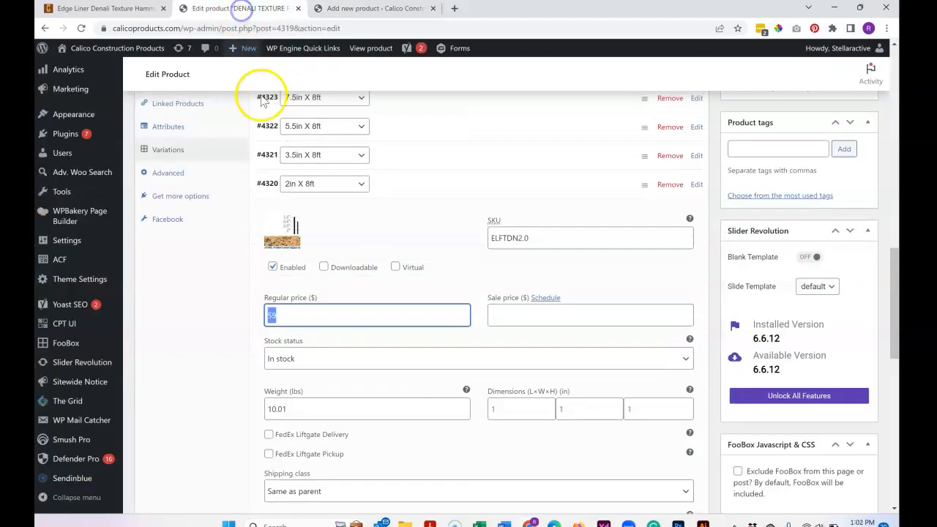
left_click(389, 184)
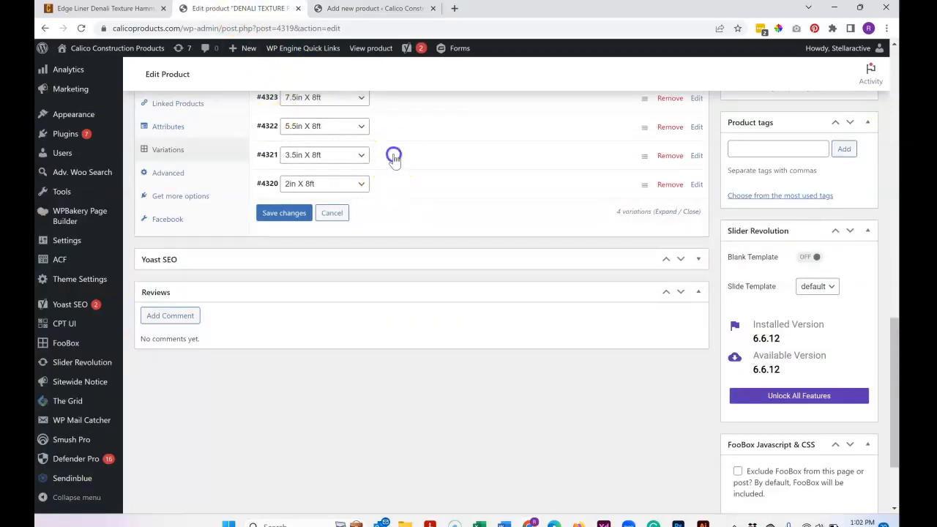
left_click(393, 155)
double_click(532, 210)
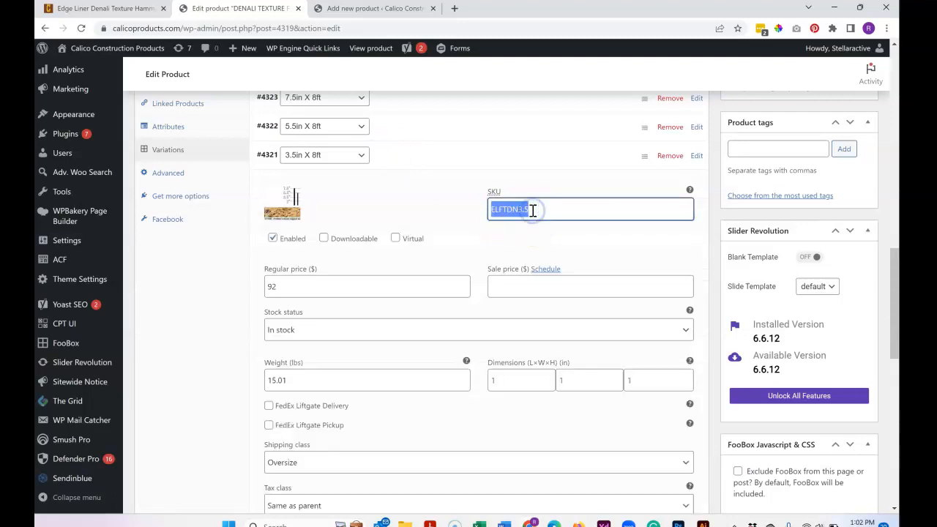
left_click(374, 9)
left_click(516, 220)
type("ELFTDN3.5")
Copy the weight 15.01 lbs from the existing 3.5in X 8ft variation into the new 3.5in X 8ft Flat Edge variation.
left_click(268, 8)
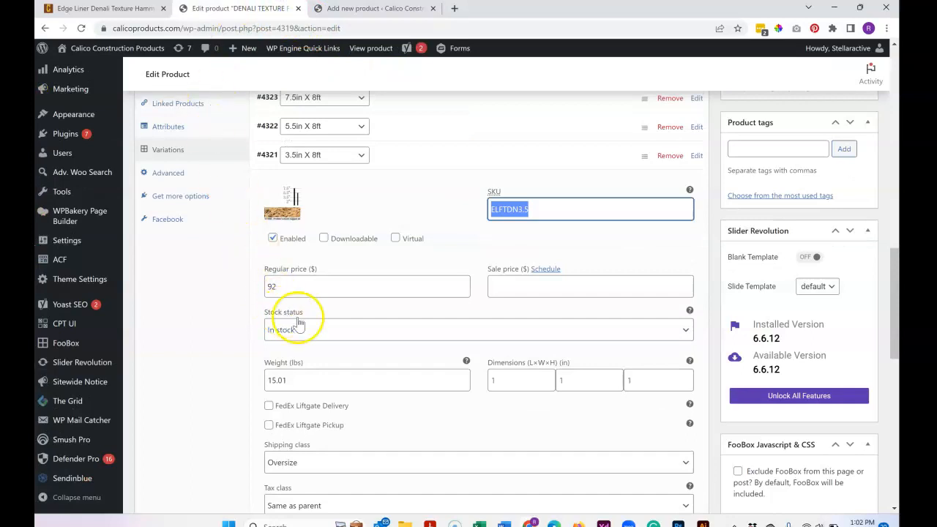
double_click(313, 381)
key("ctrl+c")
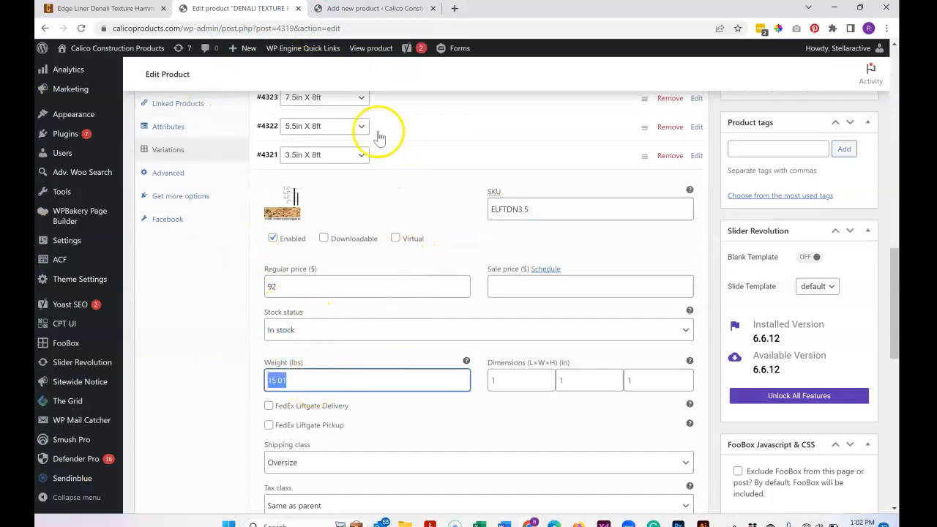
left_click(374, 9)
left_click(290, 396)
key("ctrl+v")
Check the existing product's dimensions and set the new 3.5in X 8ft Flat Edge variation's length, width and height to 1 in each.
left_click(246, 9)
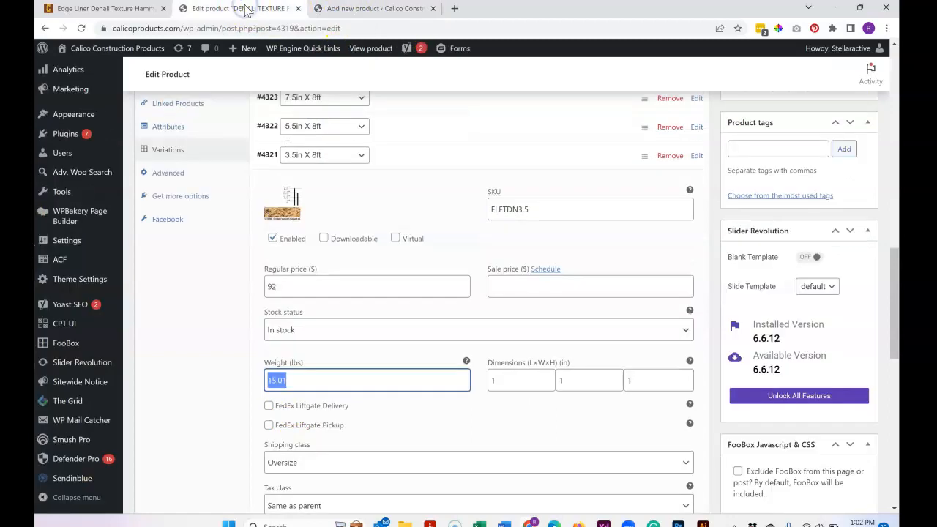
left_click(361, 8)
left_click(513, 396)
type("1")
left_click(570, 396)
type("1")
left_click(654, 397)
type("1")
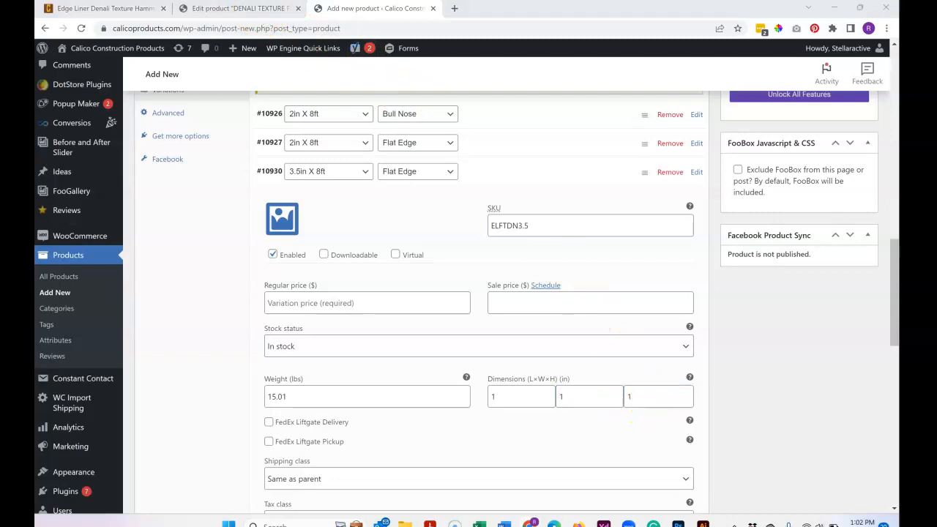
Copy the regular price 92 from the existing 3.5in X 8ft variation into the new 3.5in X 8ft Flat Edge variation.
left_click(245, 8)
left_click_drag(297, 284, 256, 287)
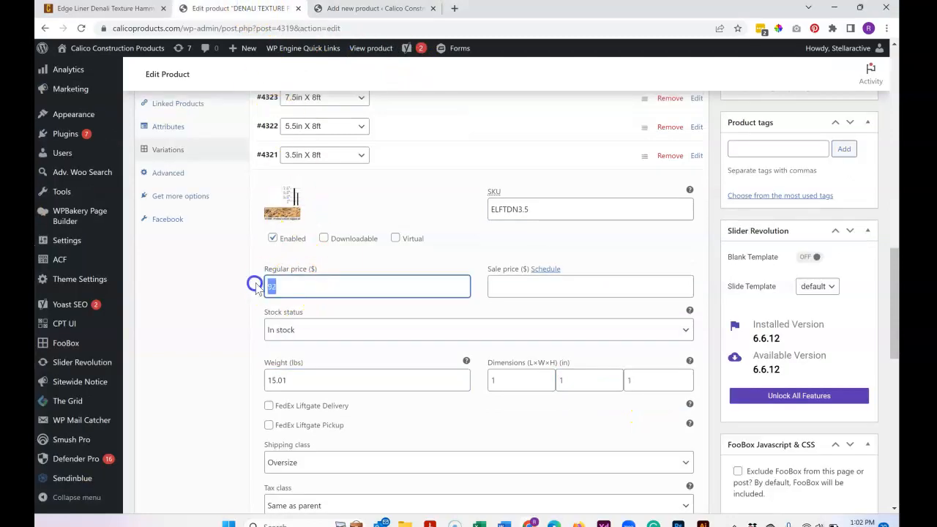
left_click(366, 8)
left_click(301, 303)
type("82")
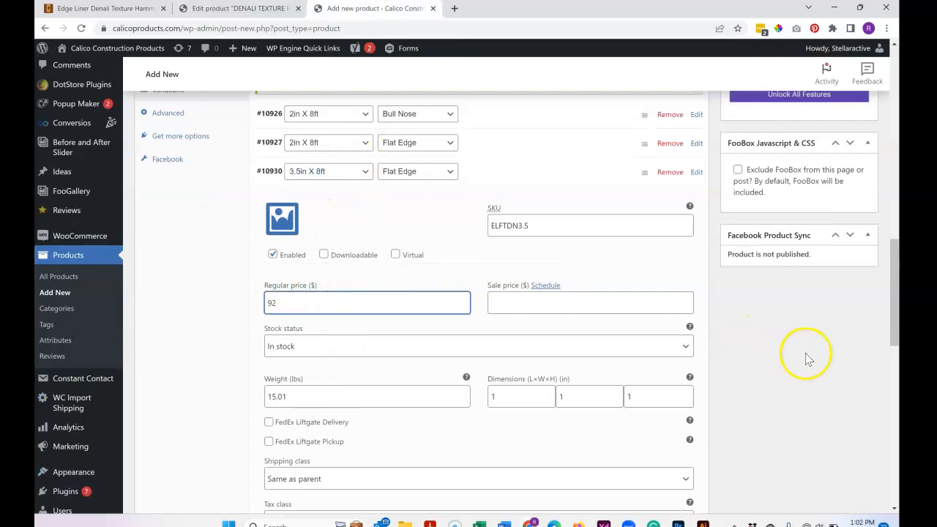
Save the DENALI TEXTURE Edge Liner product as a draft.
scroll(807, 357, "up", 9)
scroll(805, 352, "up", 1)
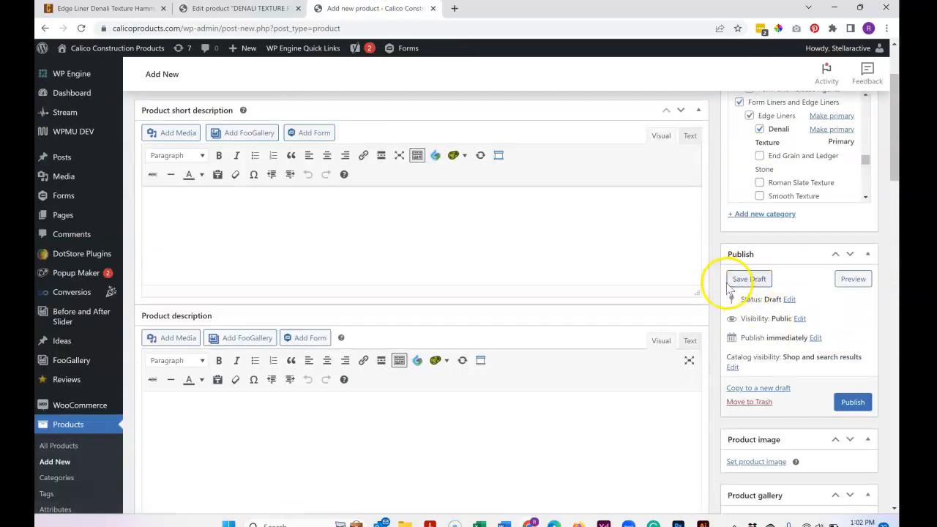
scroll(742, 278, "up", 2)
left_click(748, 393)
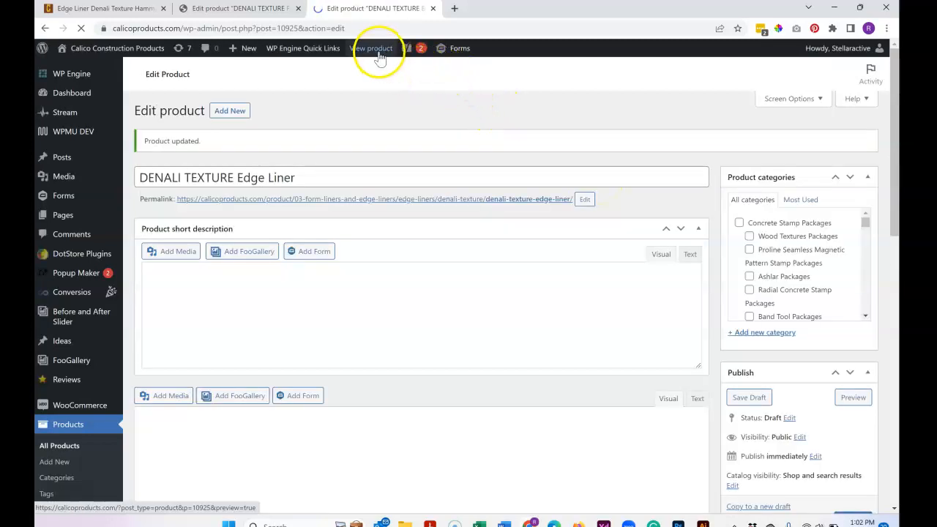
Open the saved draft's storefront page in a separate browser tab and bring its price and variation options into view.
right_click(379, 58)
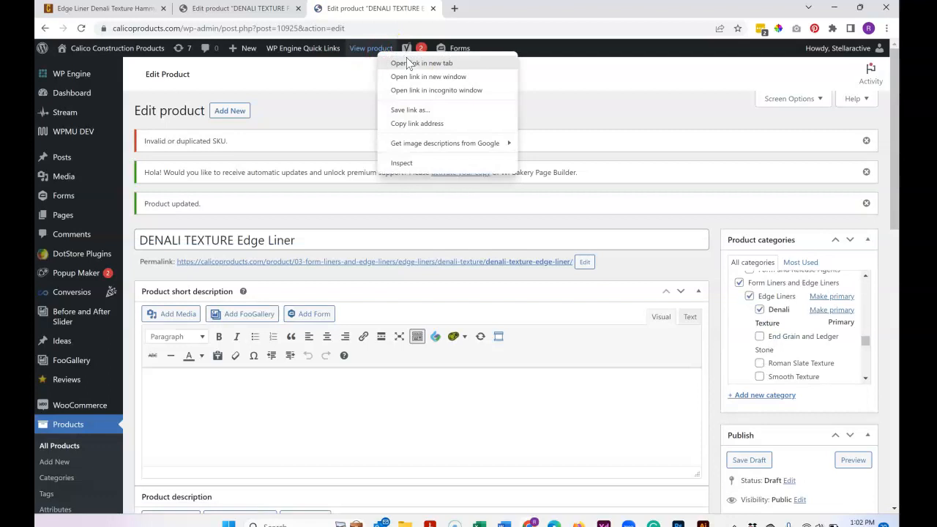
left_click(410, 63)
left_click(492, 9)
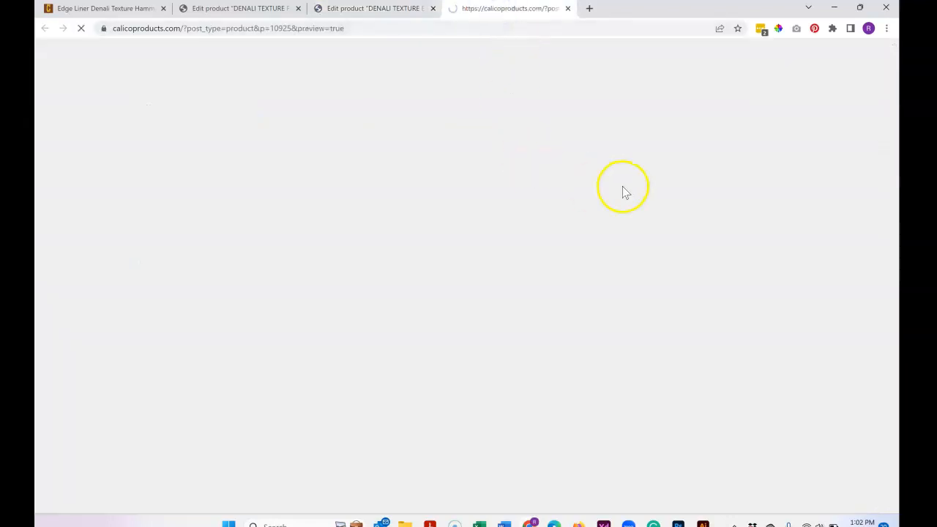
scroll(439, 256, "down", 1)
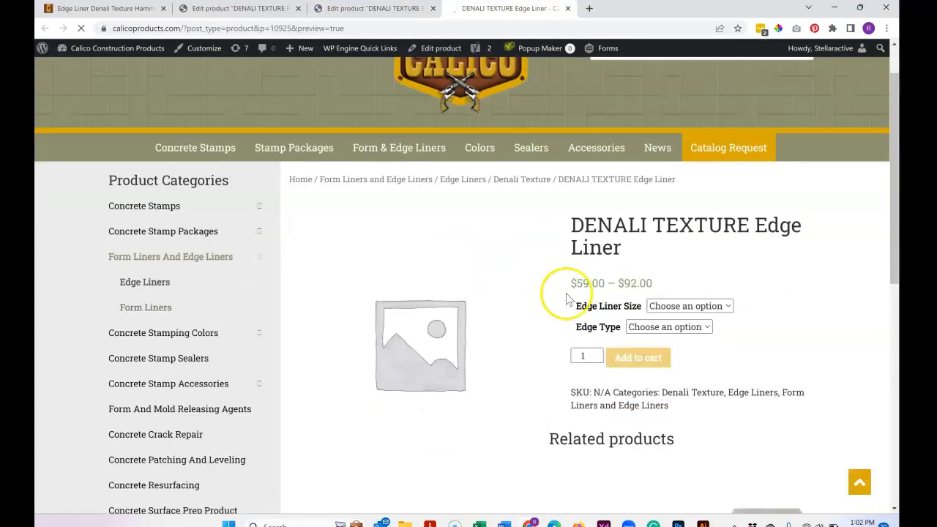
Choose edge liner size 2in X 8ft and check its price with edge type Bull Nose and with Flat Edge.
left_click(690, 305)
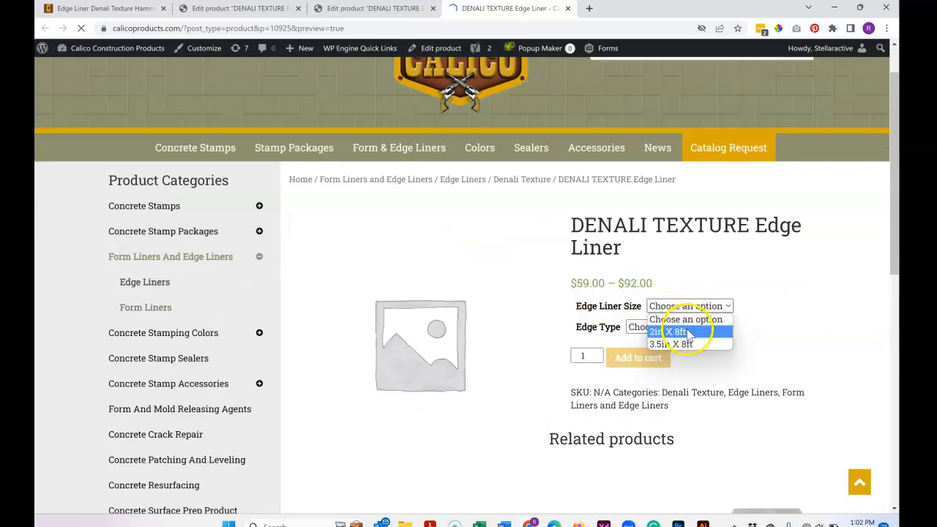
left_click(688, 333)
left_click(676, 327)
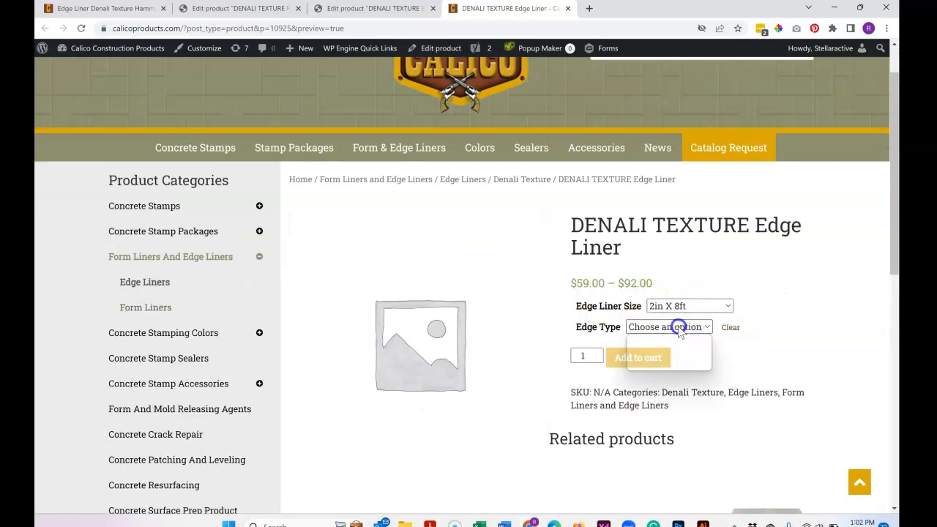
left_click(662, 353)
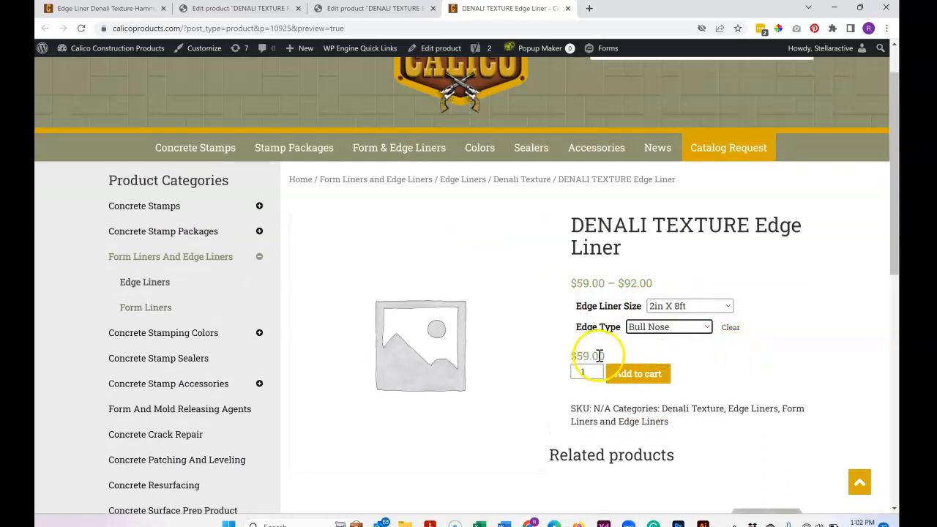
left_click(668, 327)
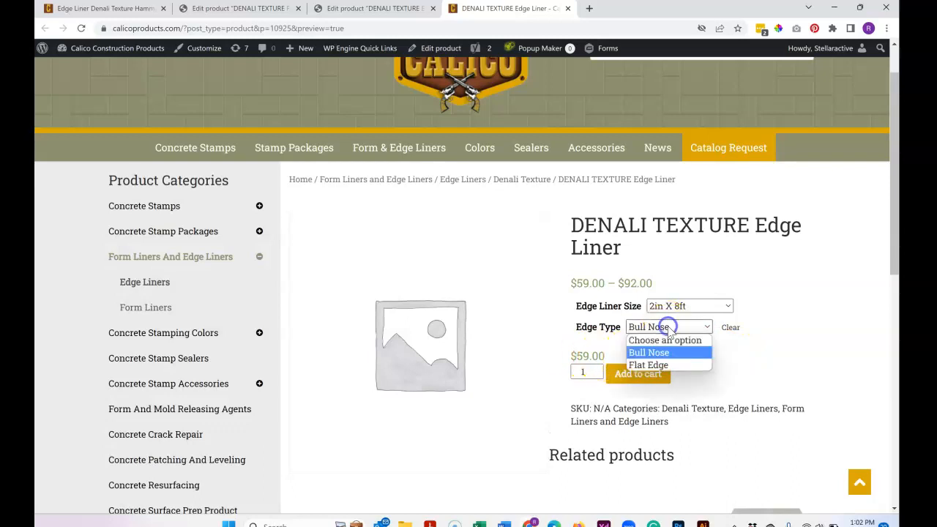
left_click(648, 364)
Switch the edge liner size to 3.5in X 8ft and check its price and available edge types.
left_click(701, 306)
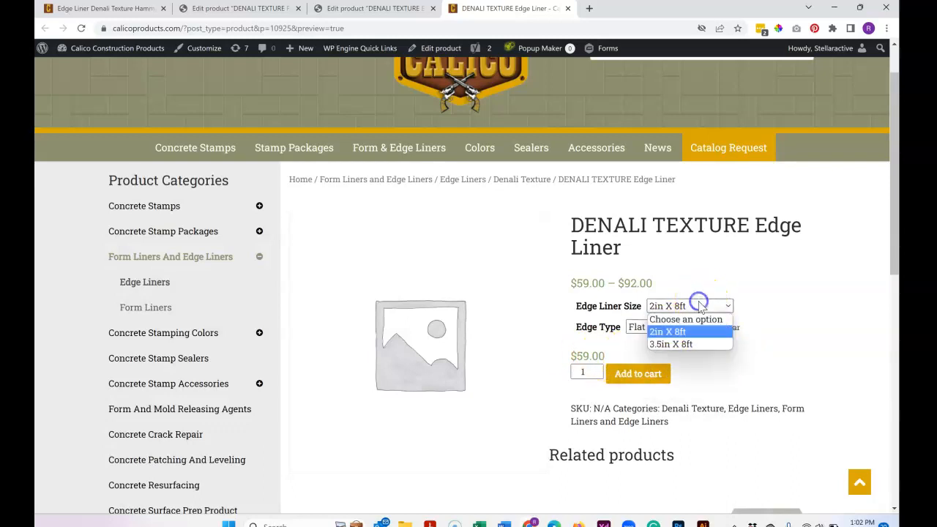
left_click(698, 342)
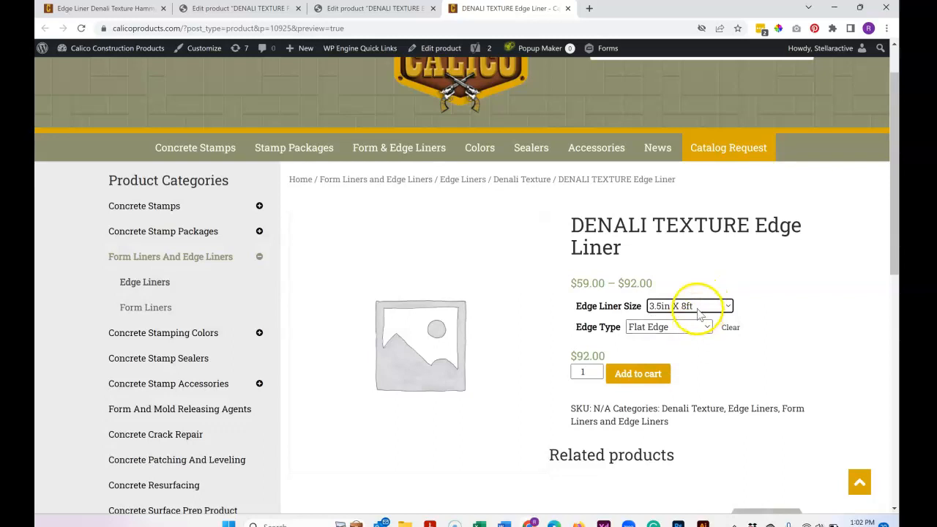
left_click(685, 334)
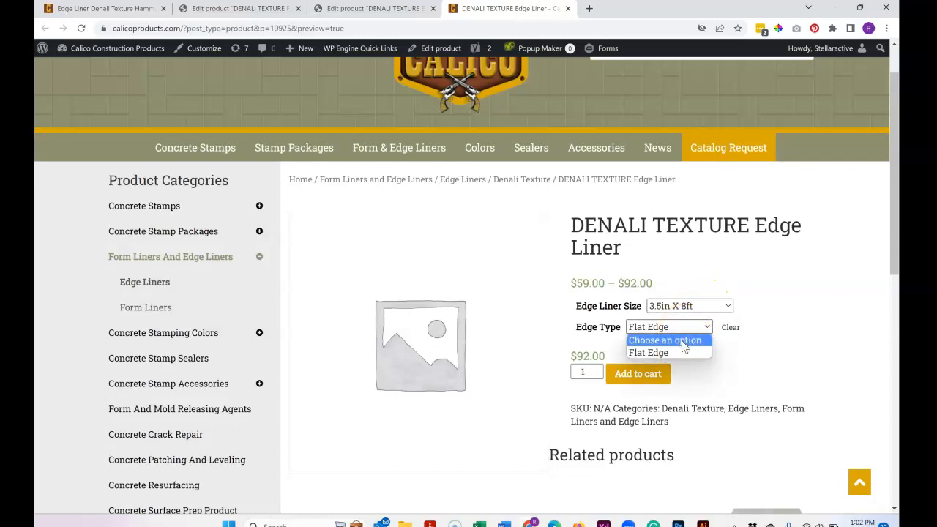
left_click(735, 270)
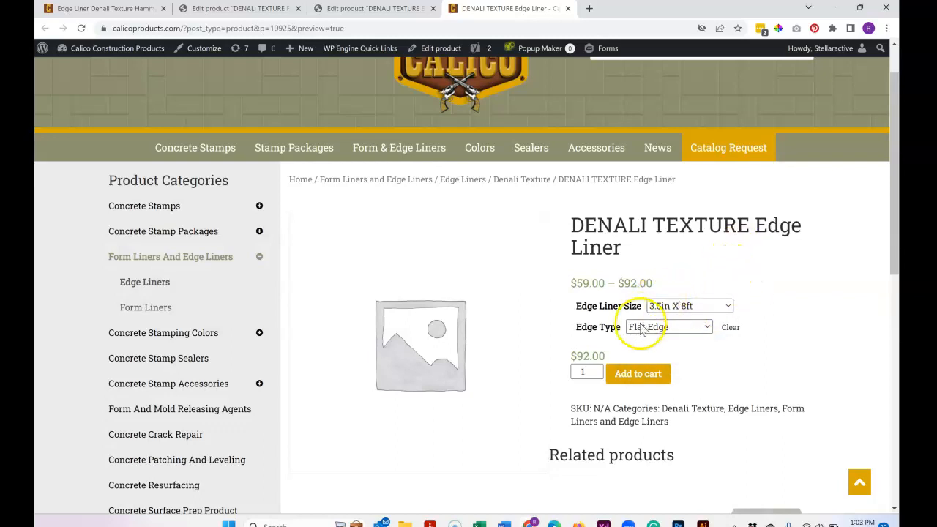
Check which edge liner sizes the storefront preview offers and bring the refreshed page's variation options into view.
left_click(690, 305)
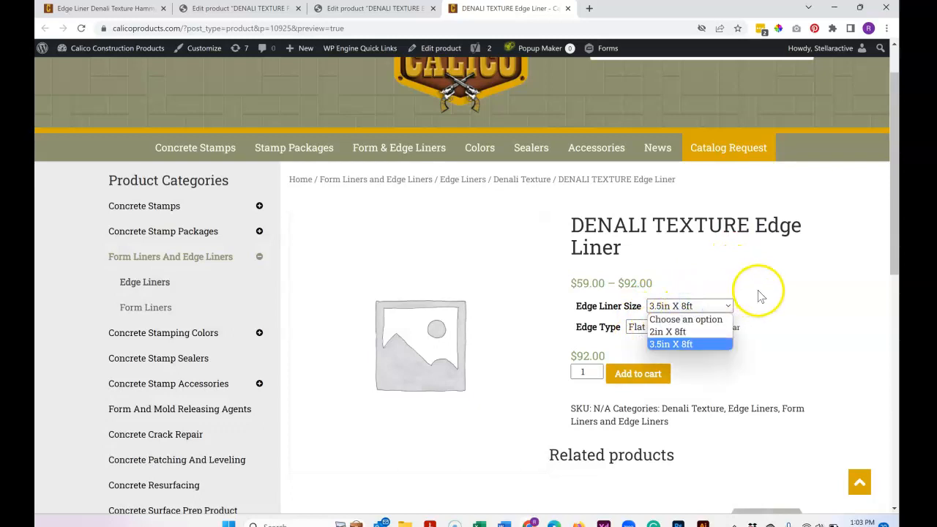
left_click(792, 293)
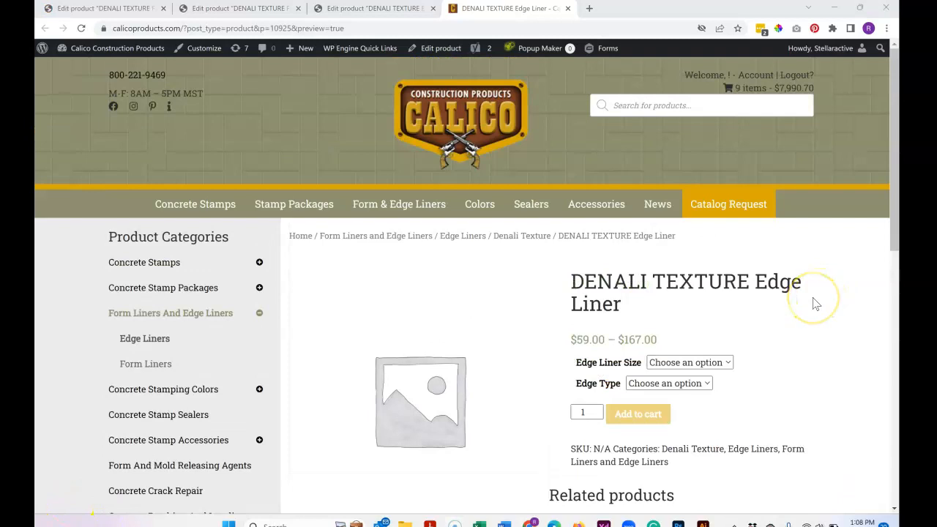
scroll(816, 304, "down", 1)
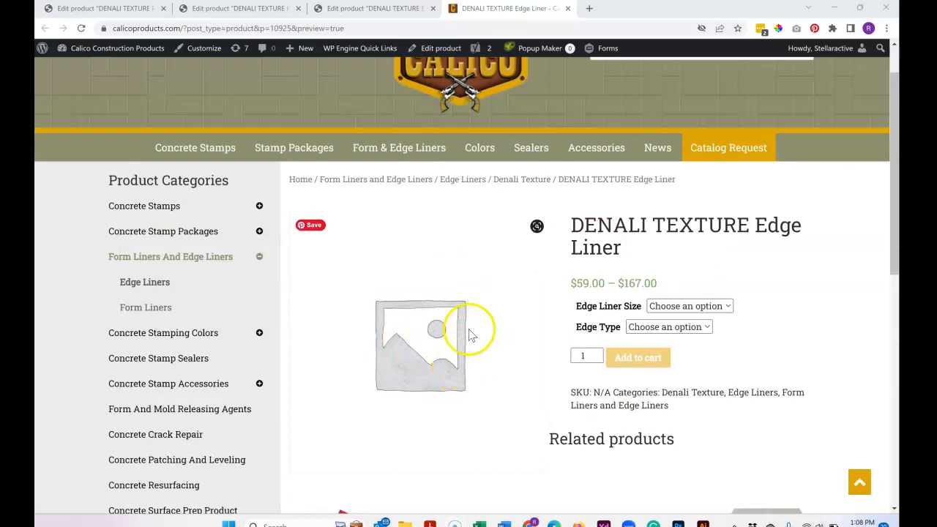
Look over the product image and gallery sections in the draft's editor and return to the storefront preview.
left_click(381, 8)
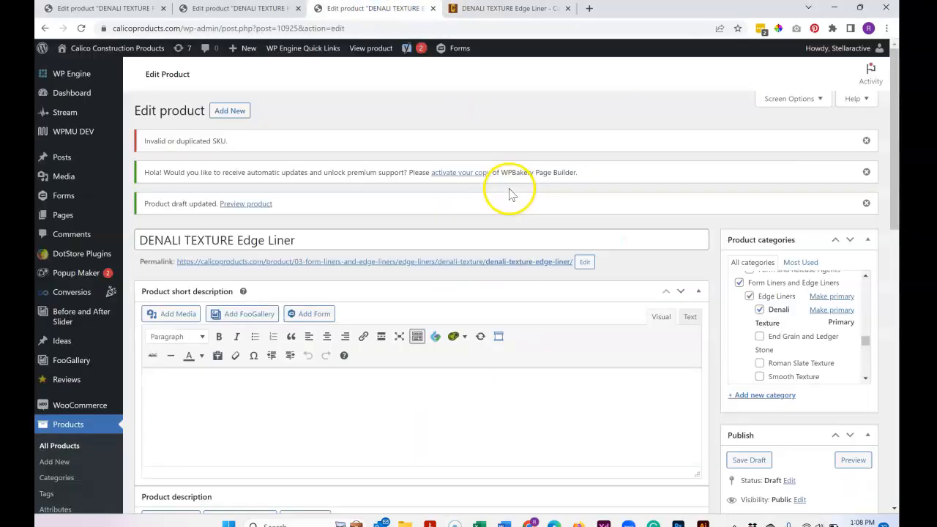
scroll(513, 194, "down", 4)
scroll(565, 213, "down", 2)
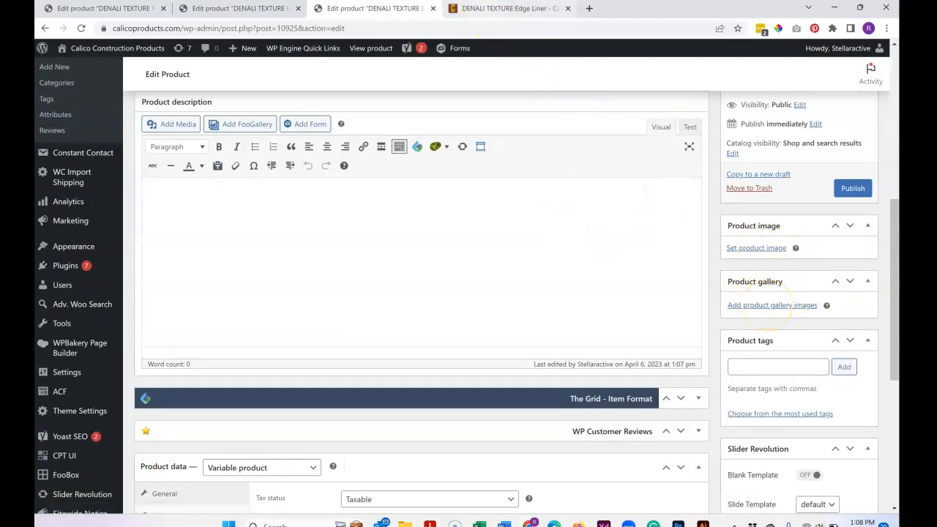
left_click(509, 9)
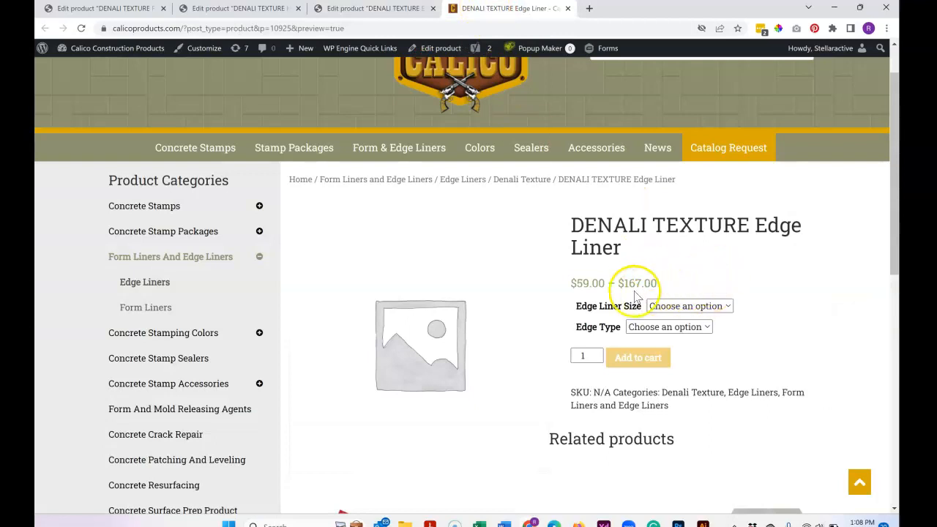
Review the offered edge liner sizes, and check the price of edge type Bull Nose in size 2in X 8ft.
left_click(690, 306)
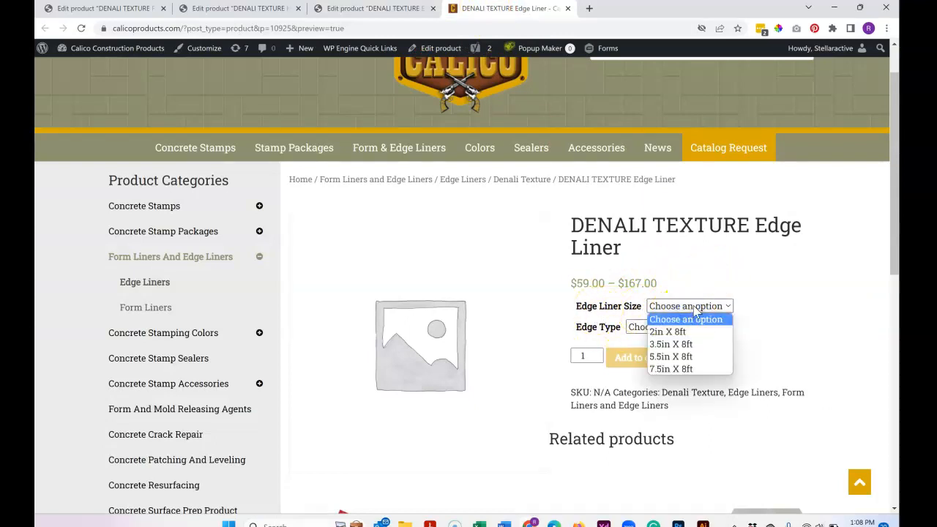
left_click(766, 295)
left_click(670, 327)
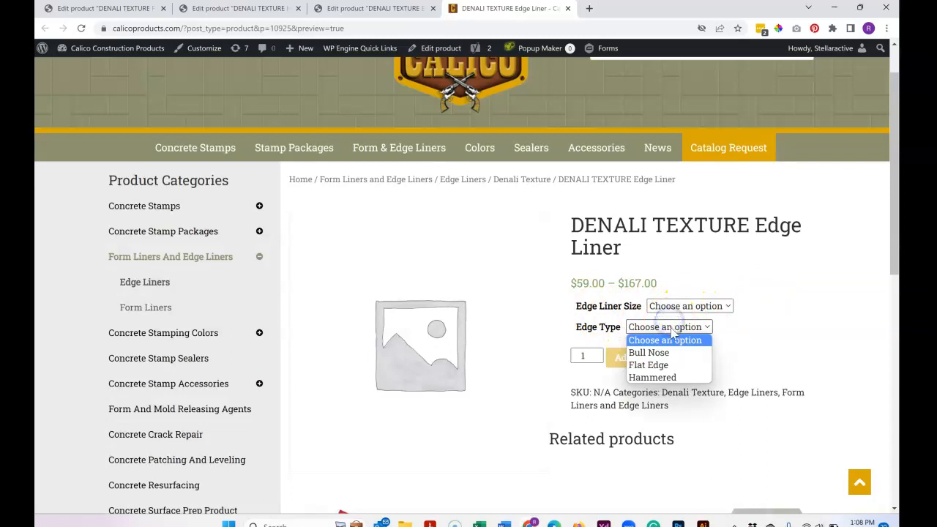
left_click(648, 352)
left_click(696, 307)
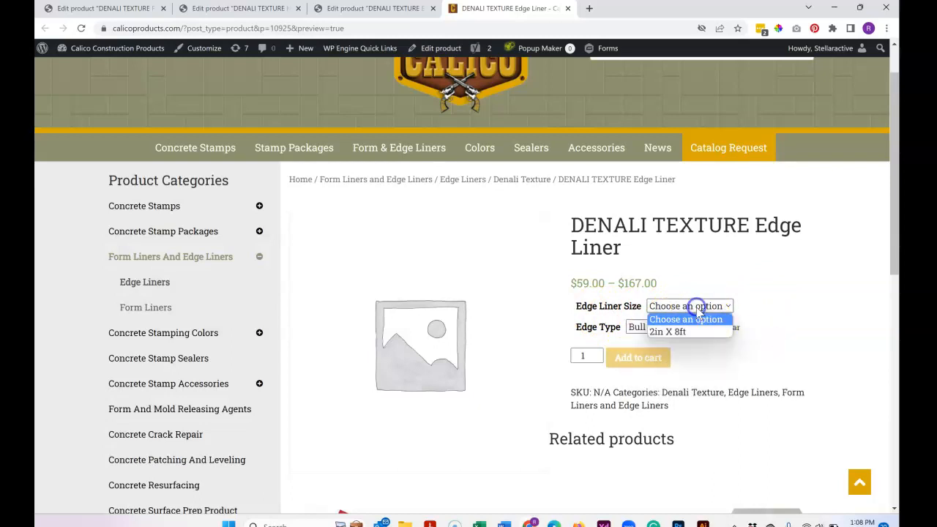
left_click(680, 333)
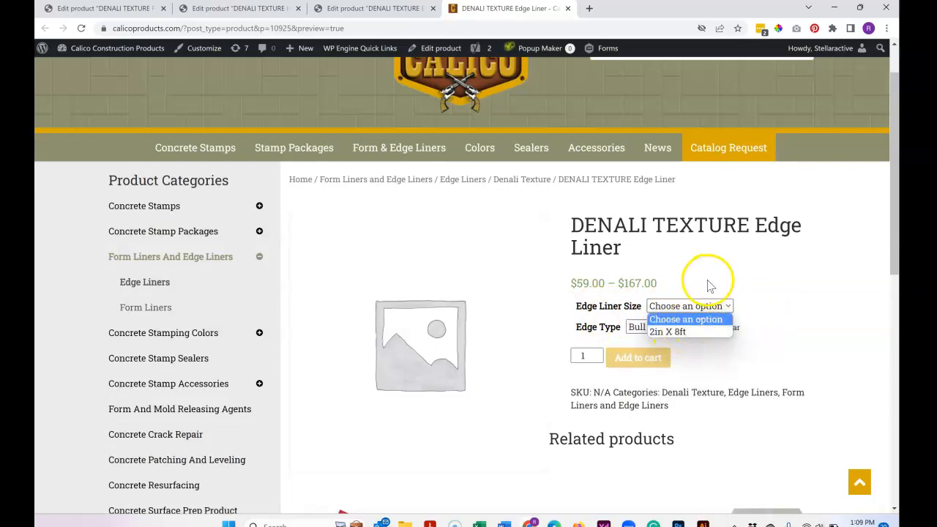
left_click(680, 331)
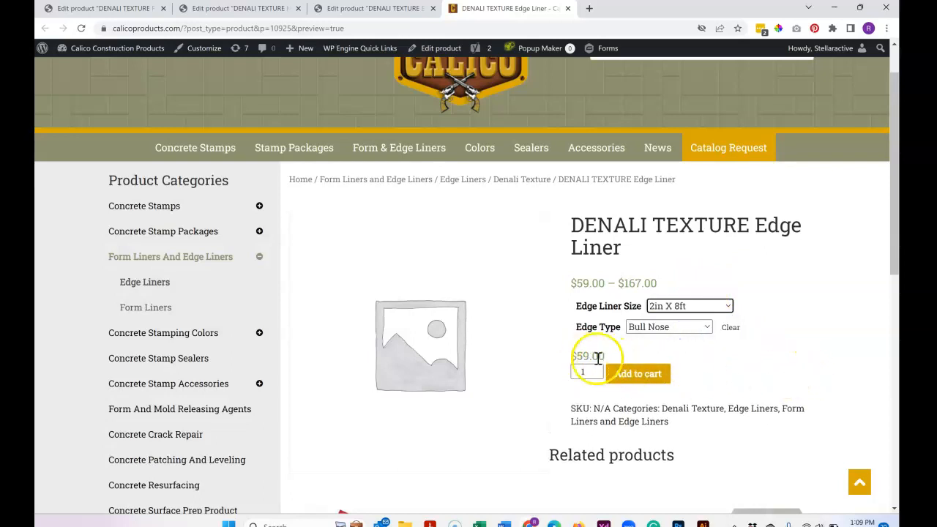
Switch the edge type to Flat Edge and check its price in sizes 2in X 8ft, 3.5in X 8ft, 5.5in X 8ft and 7.5in X 8ft.
left_click(662, 329)
left_click(658, 364)
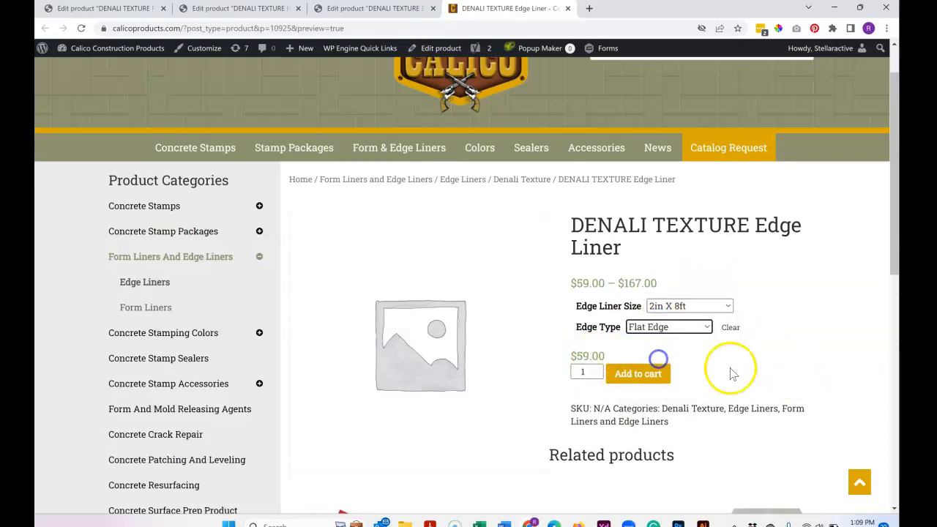
left_click(694, 308)
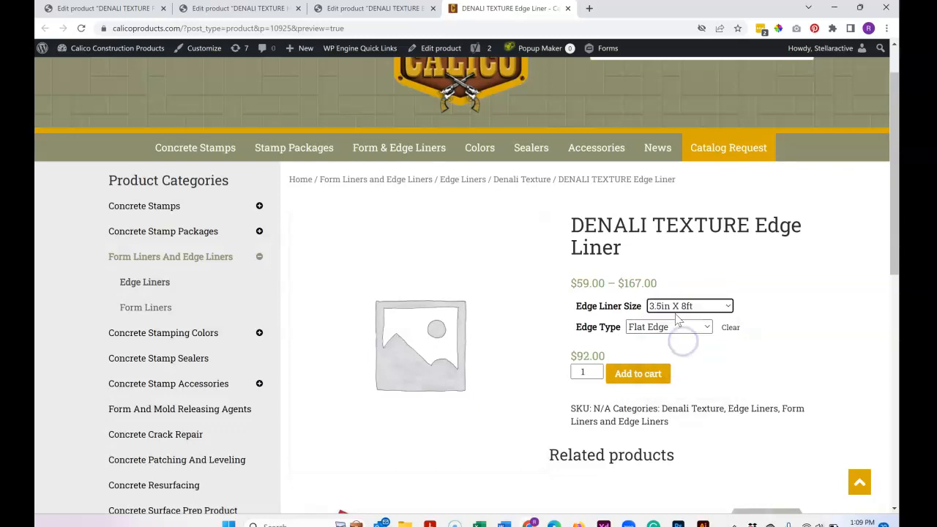
left_click_drag(606, 359, 565, 355)
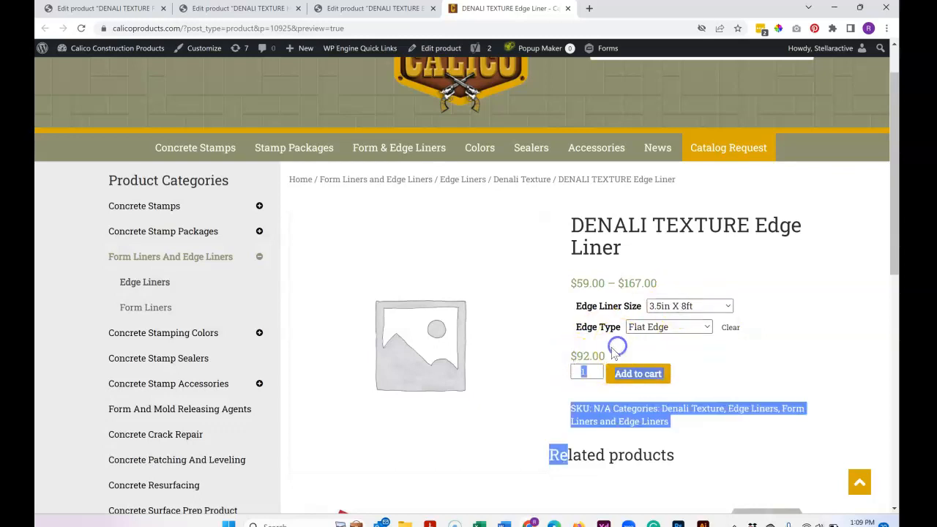
left_click(605, 353)
left_click(657, 315)
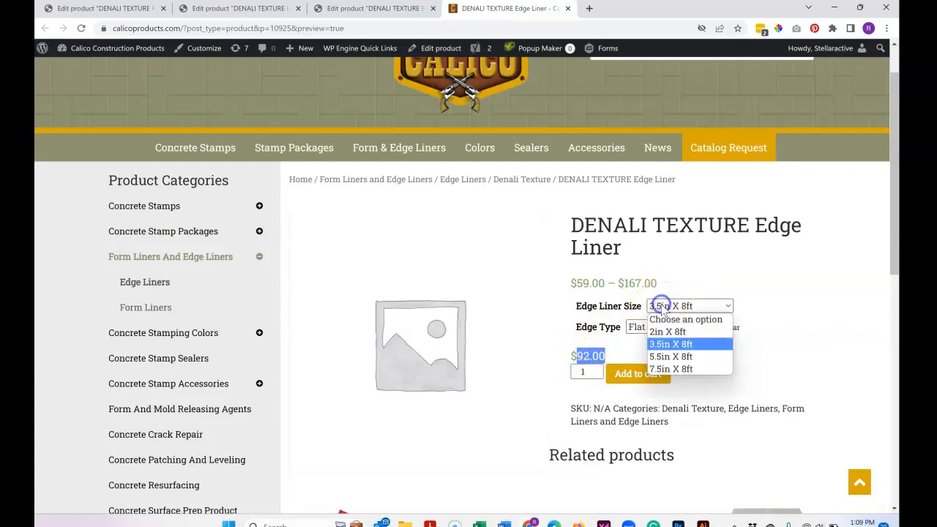
left_click(662, 356)
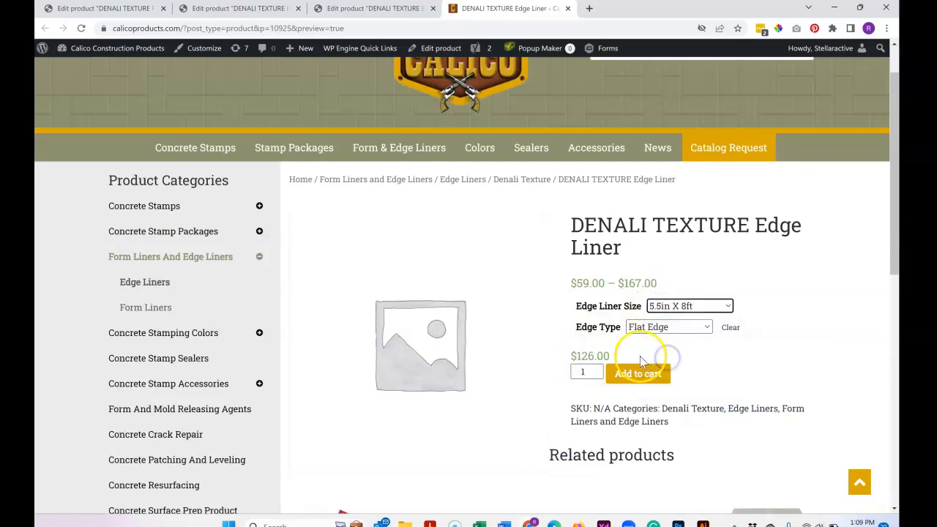
left_click(674, 307)
left_click(676, 370)
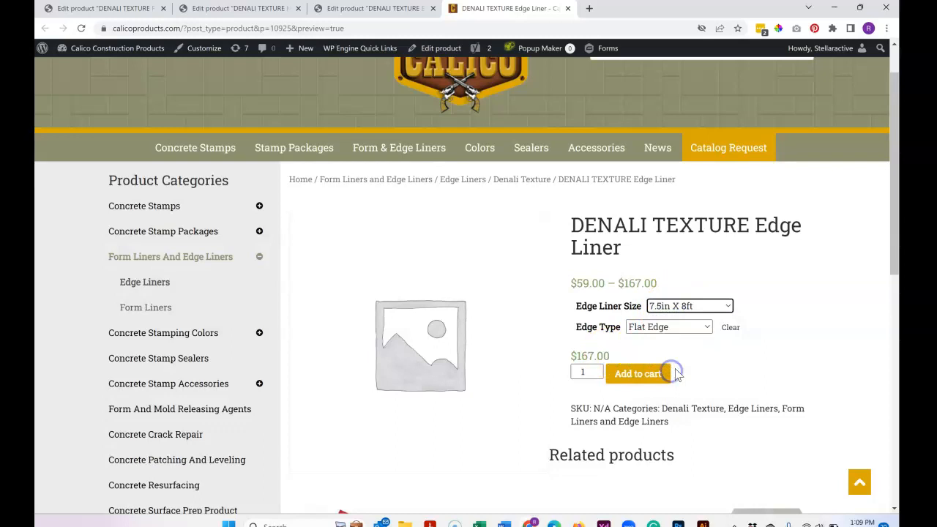
Switch the edge type to Hammered and check its price in sizes 7.5in X 8ft, 5.5in X 8ft, 3.5in X 8ft and 2in X 8ft.
left_click(673, 331)
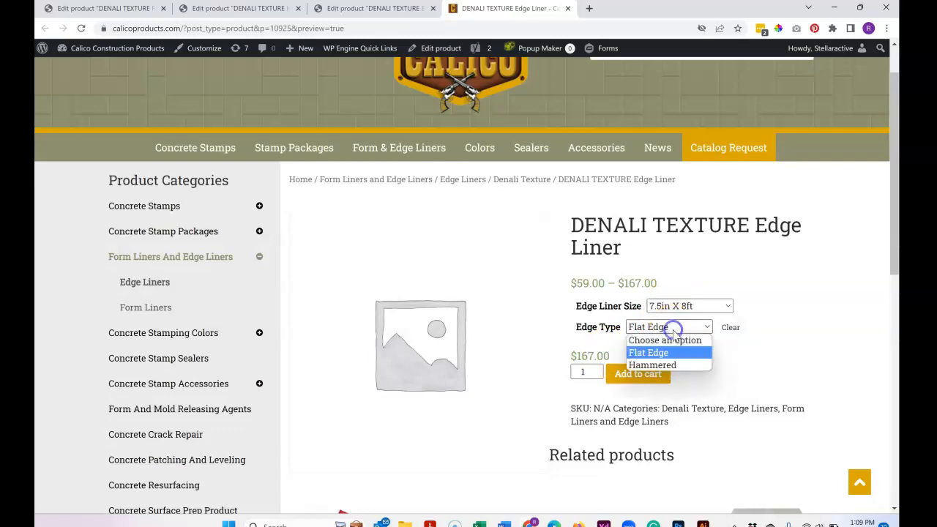
left_click(662, 363)
left_click(670, 306)
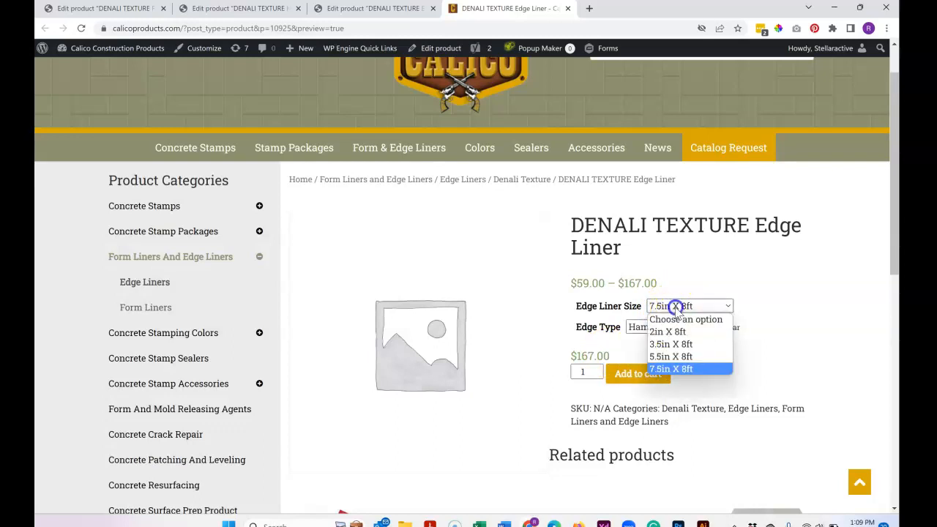
left_click(667, 353)
left_click(675, 307)
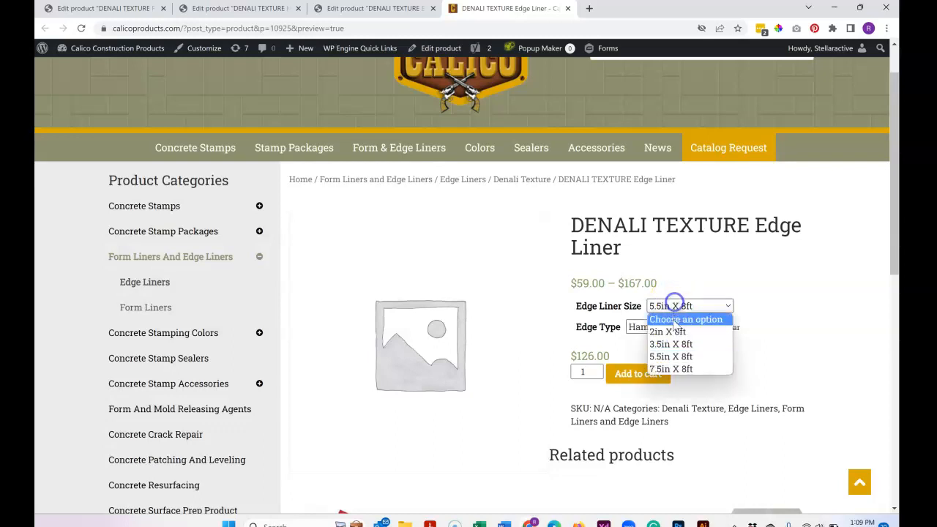
left_click(668, 331)
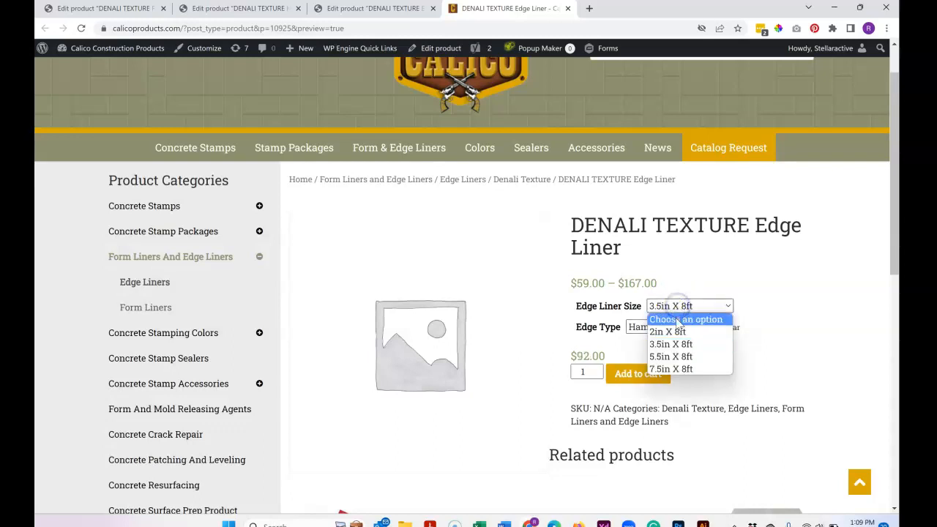
left_click(671, 329)
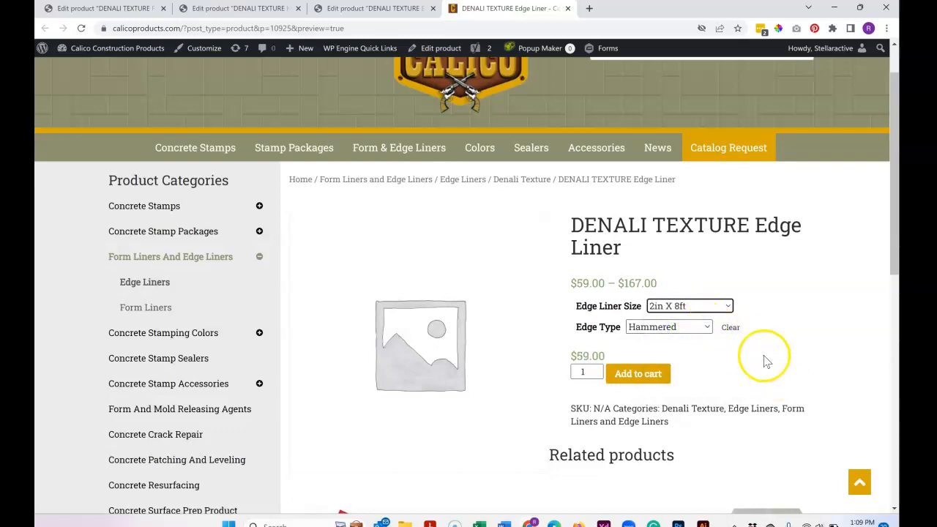
scroll(724, 350, "down", 3)
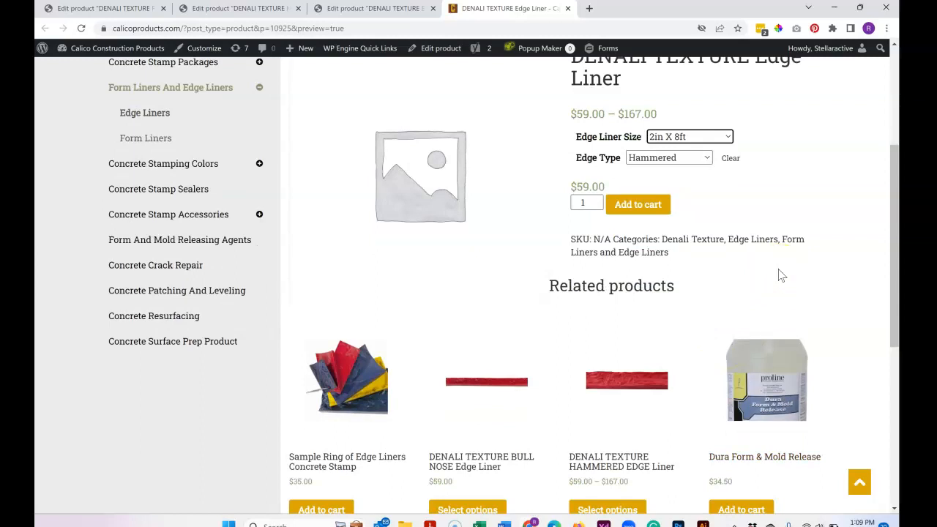
scroll(782, 275, "up", 3)
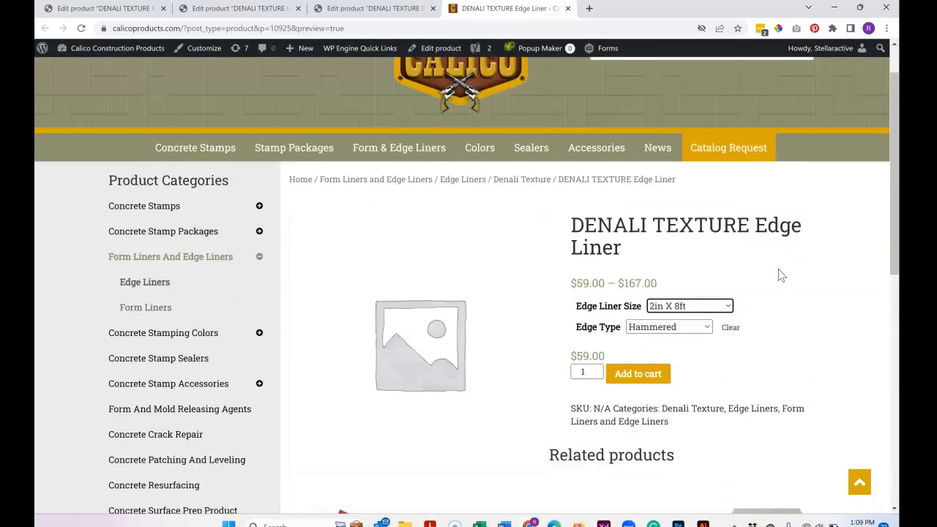